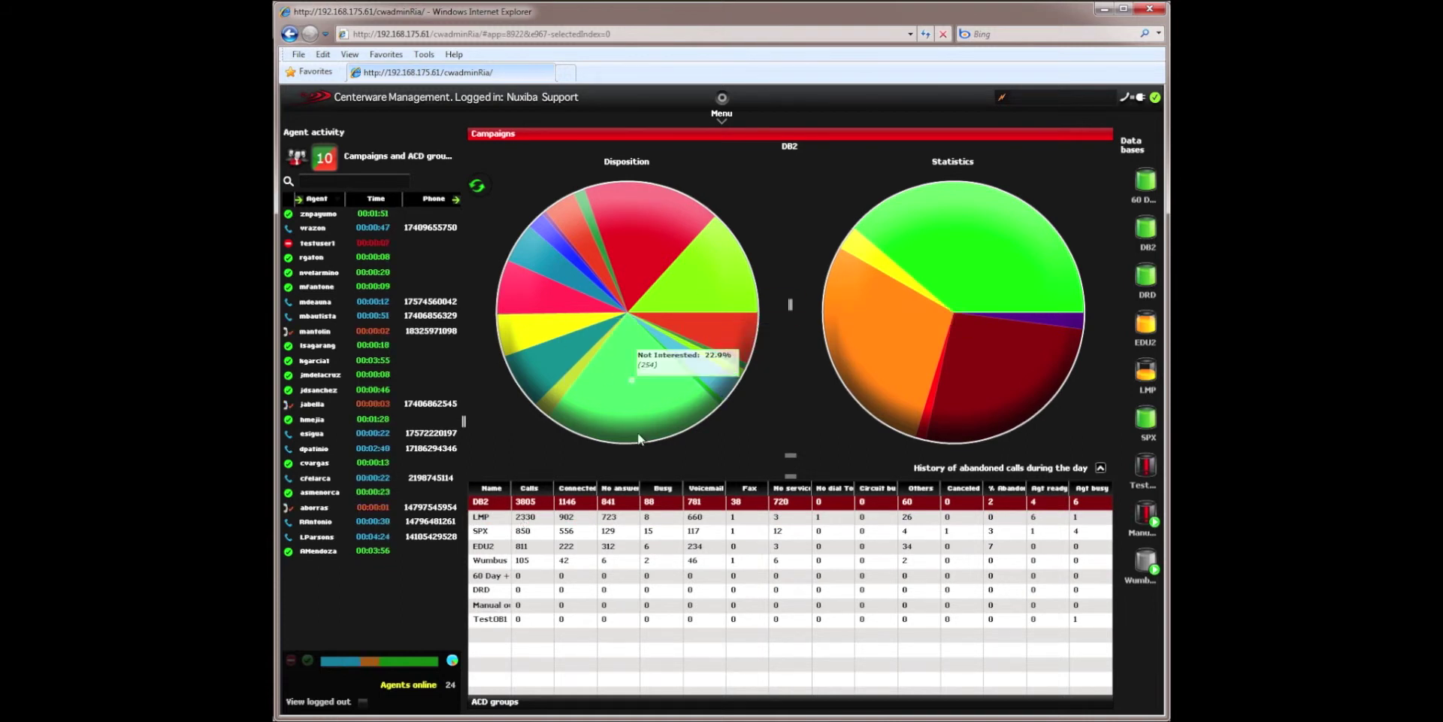
Select the LMP and DB2 campaigns in turn and examine the slices of the DB2 Statistics and Disposition charts.
click(494, 521)
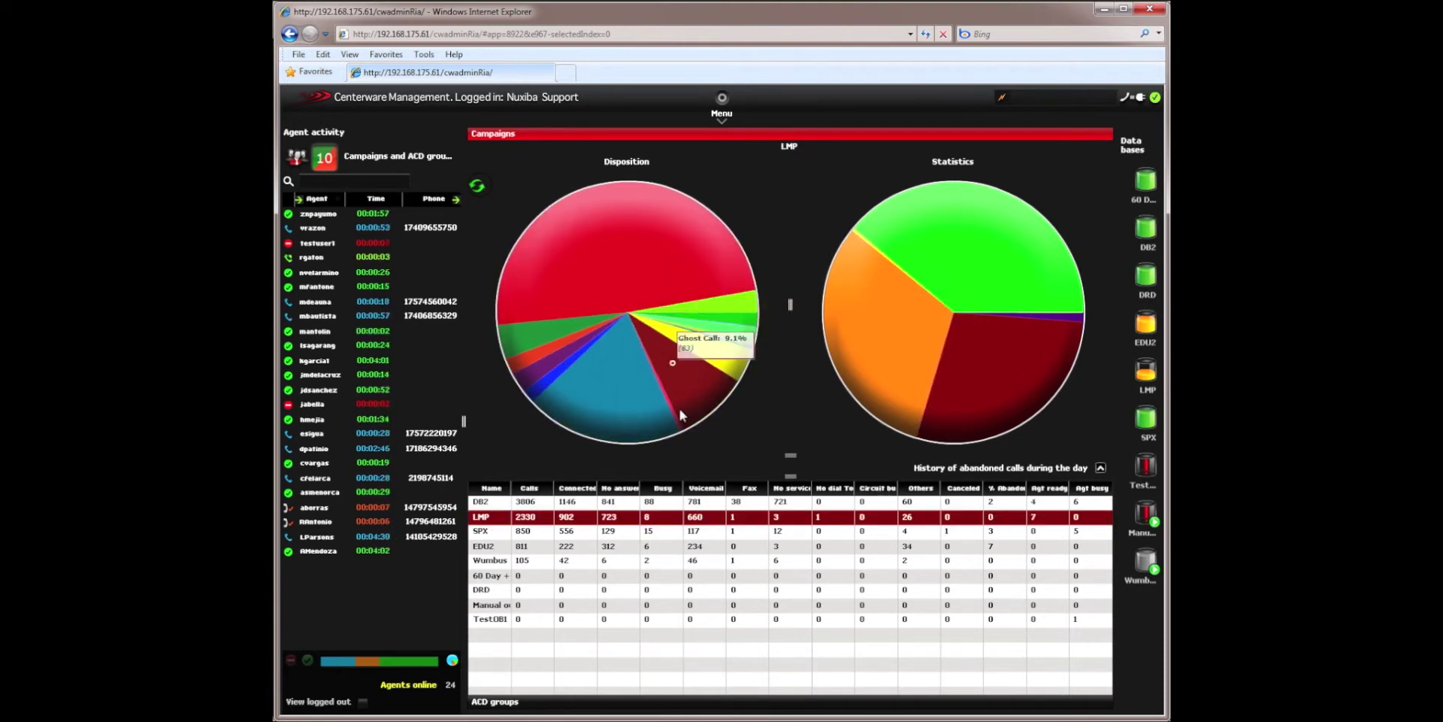
click(483, 504)
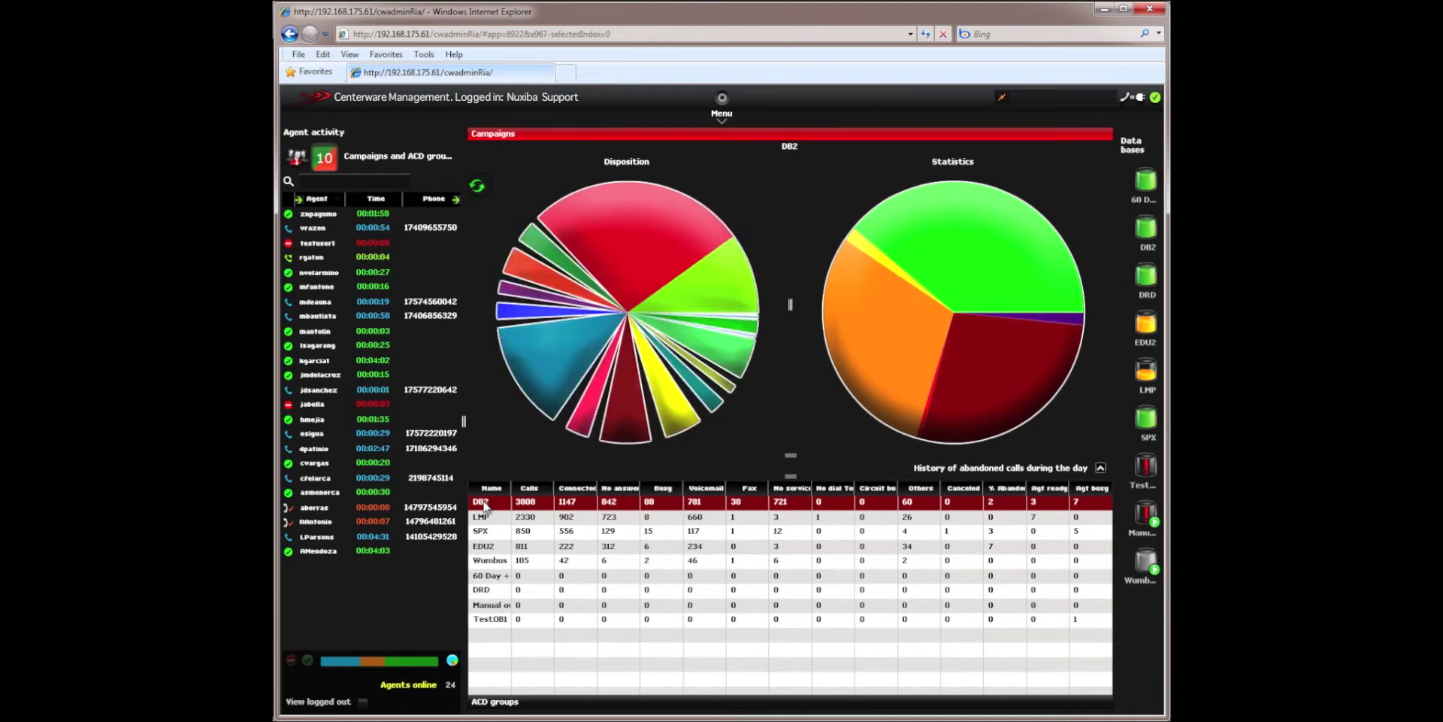
mouse_move(985, 275)
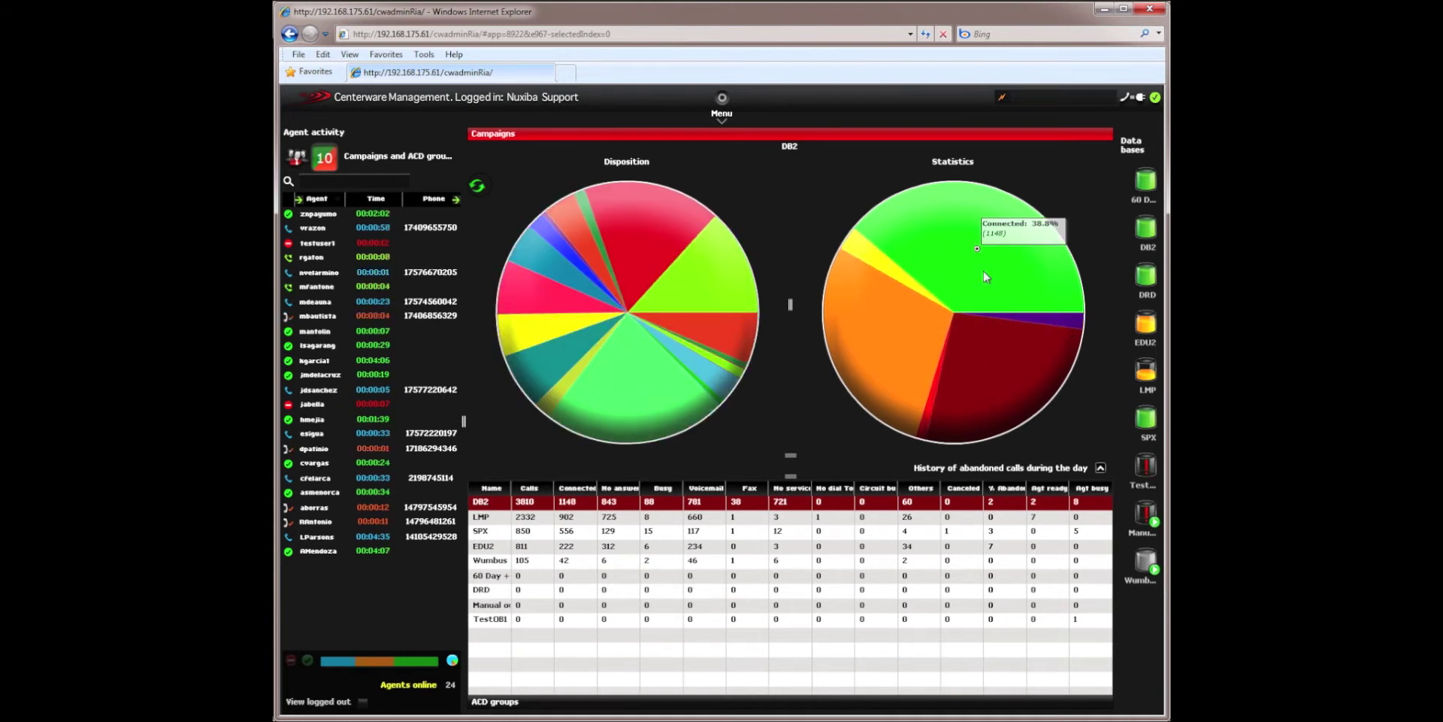
mouse_move(985, 344)
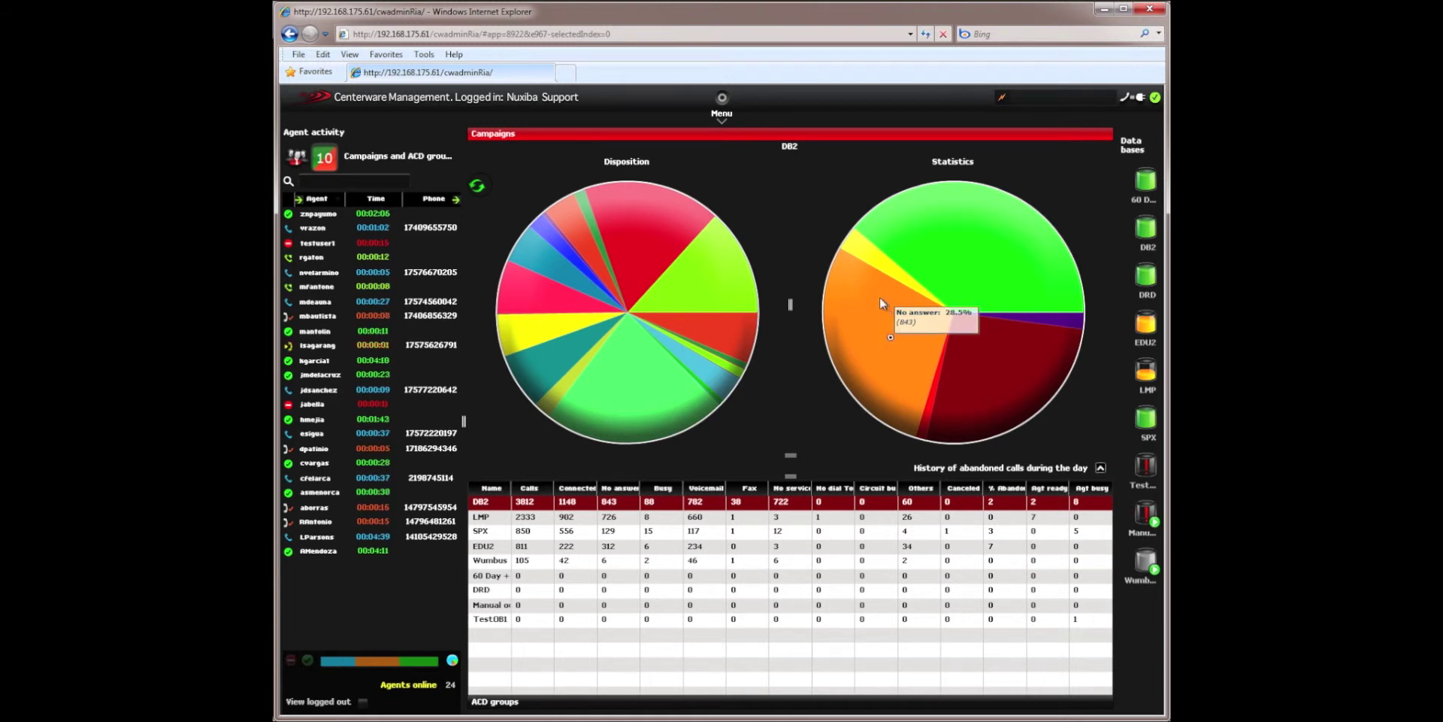
mouse_move(866, 259)
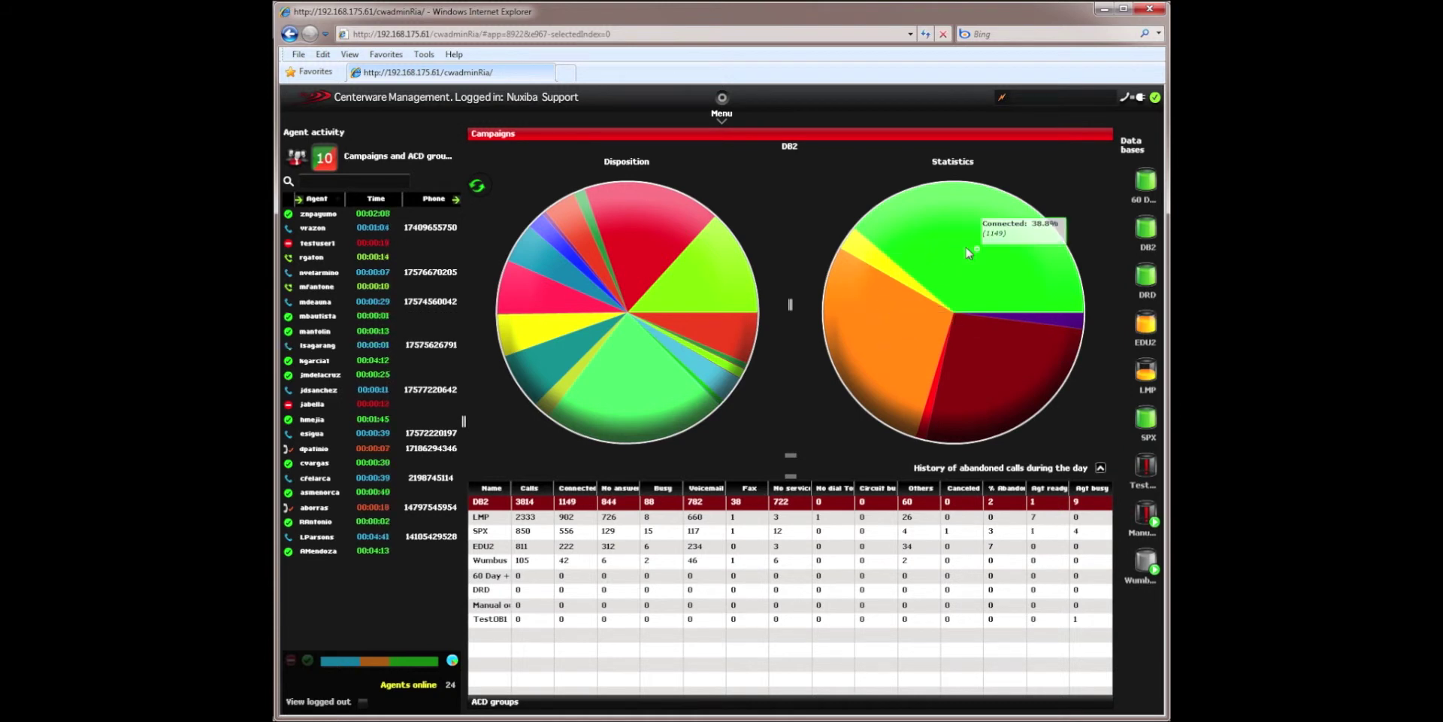
mouse_move(714, 275)
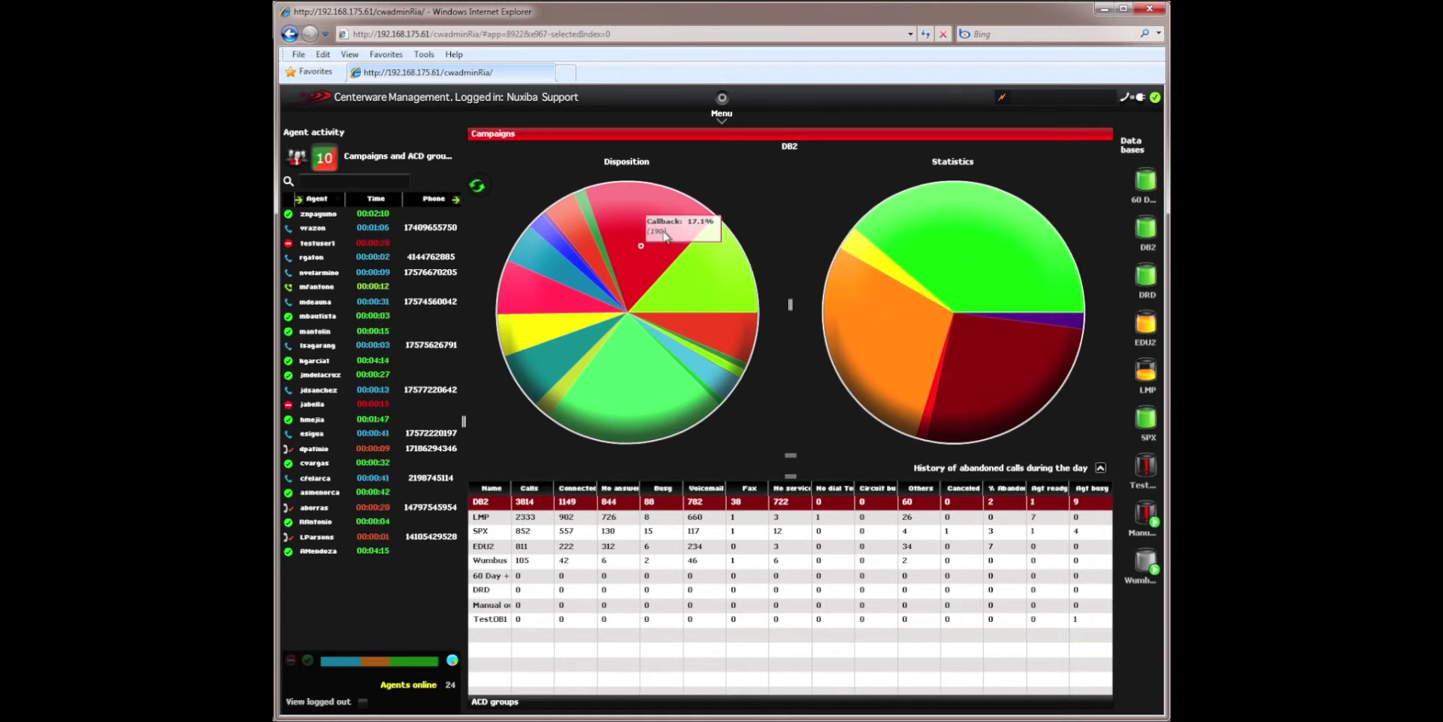
mouse_move(706, 330)
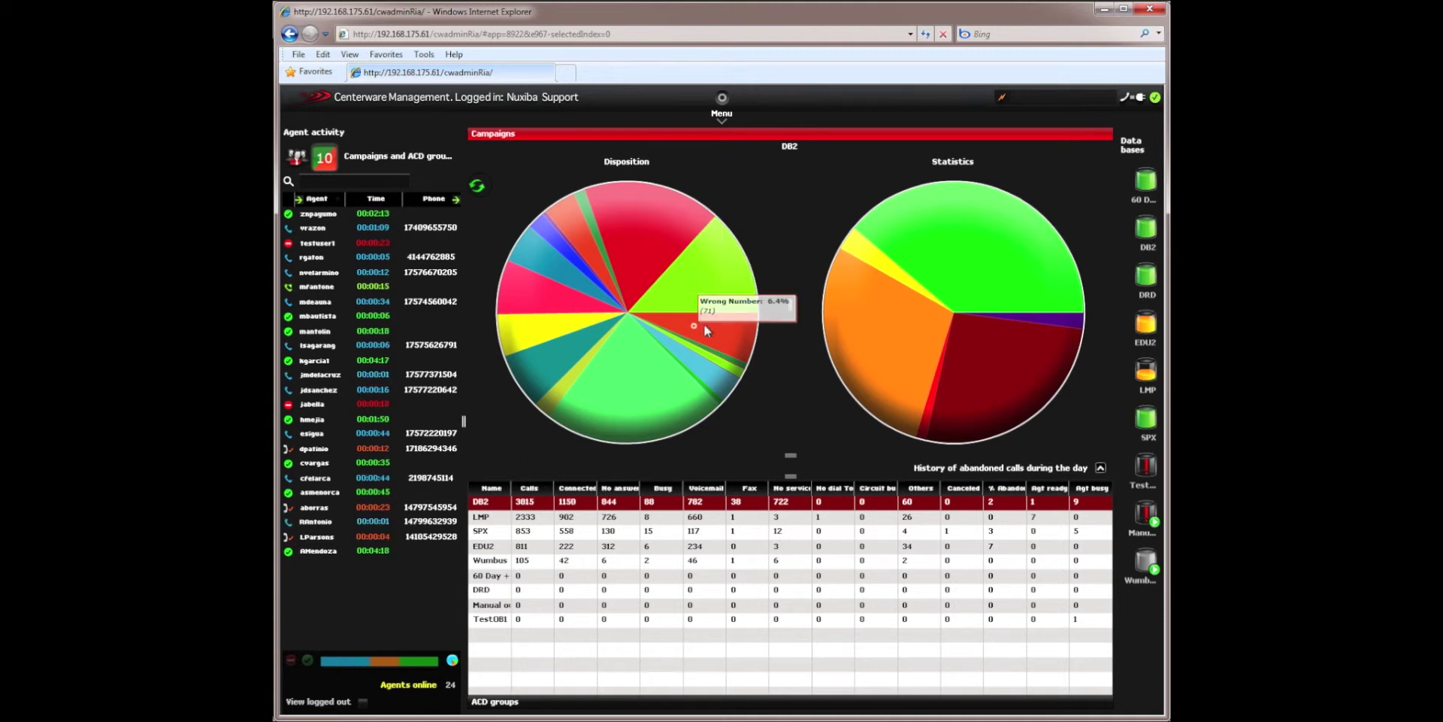
mouse_move(699, 374)
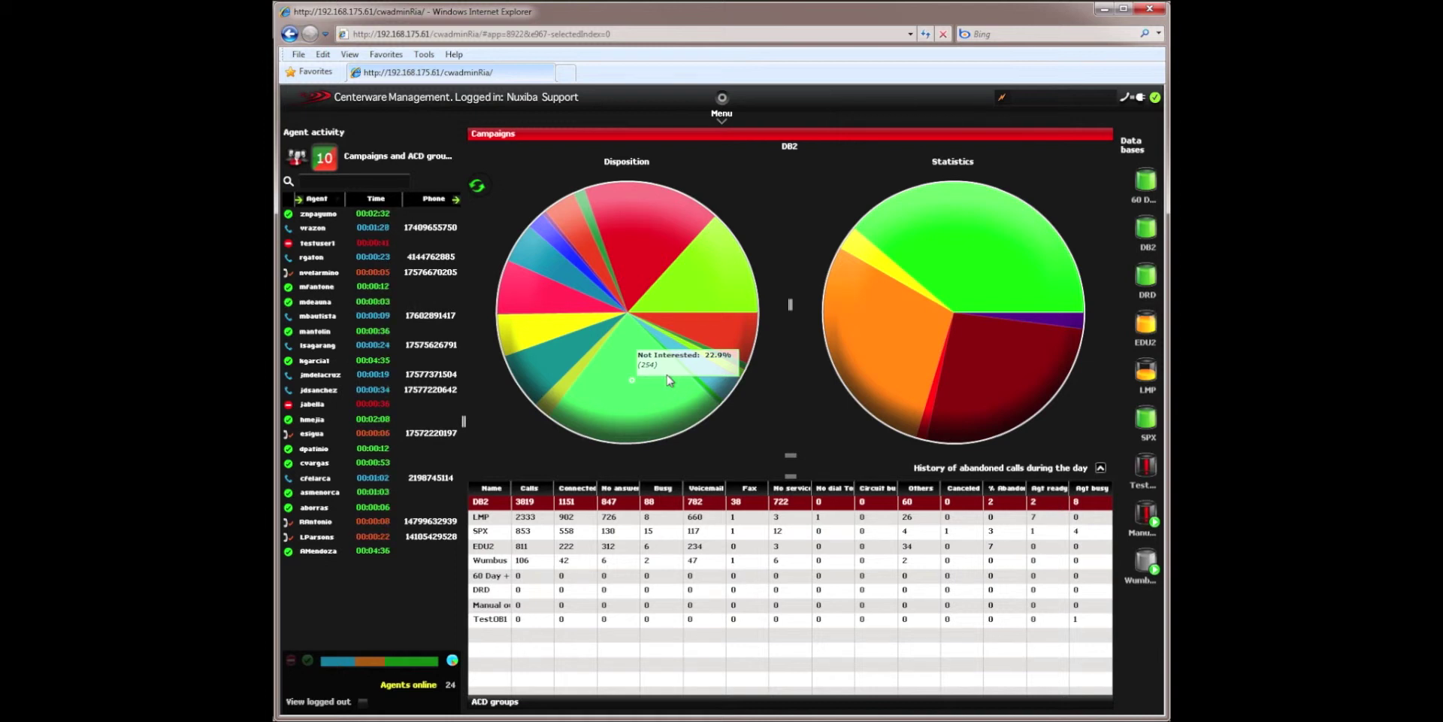
Enlarge the DB2 Disposition chart with its legend and inspect its individual slices.
click(668, 380)
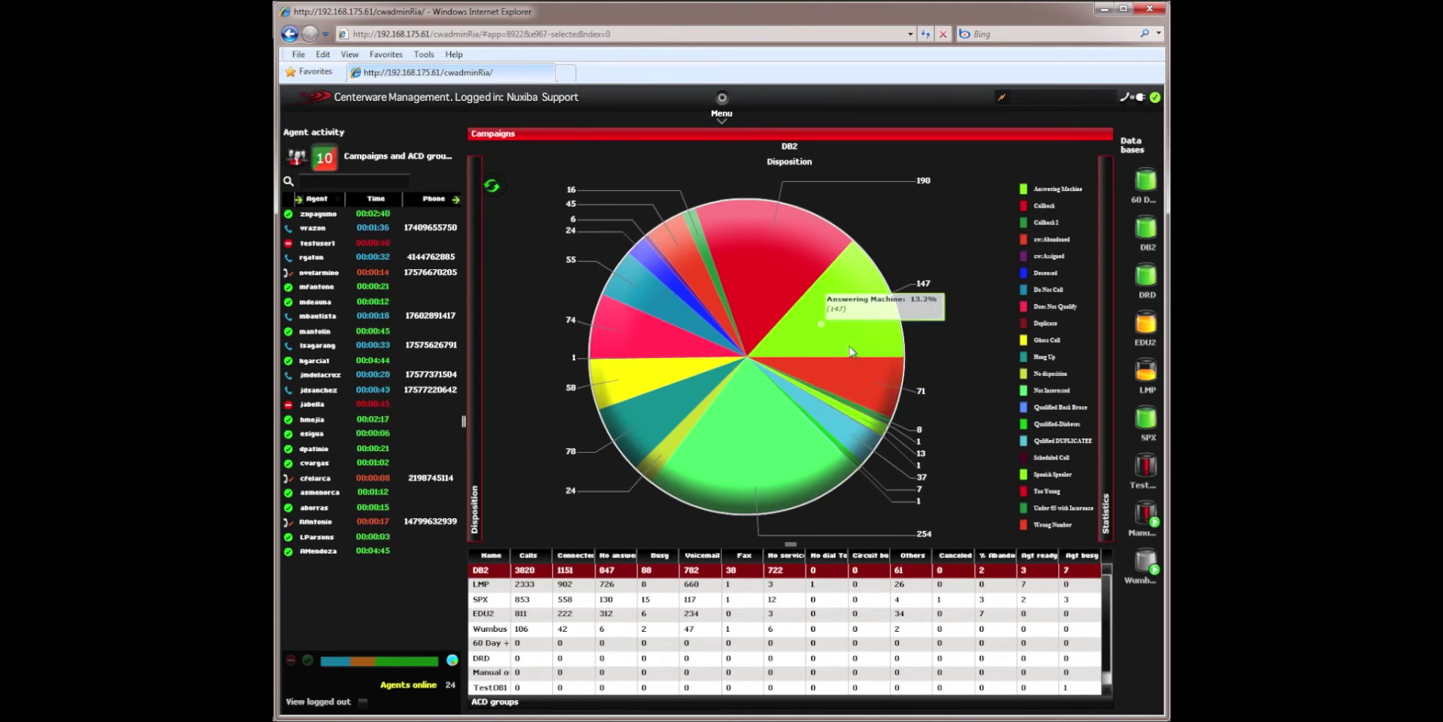
mouse_move(835, 403)
mouse_move(776, 445)
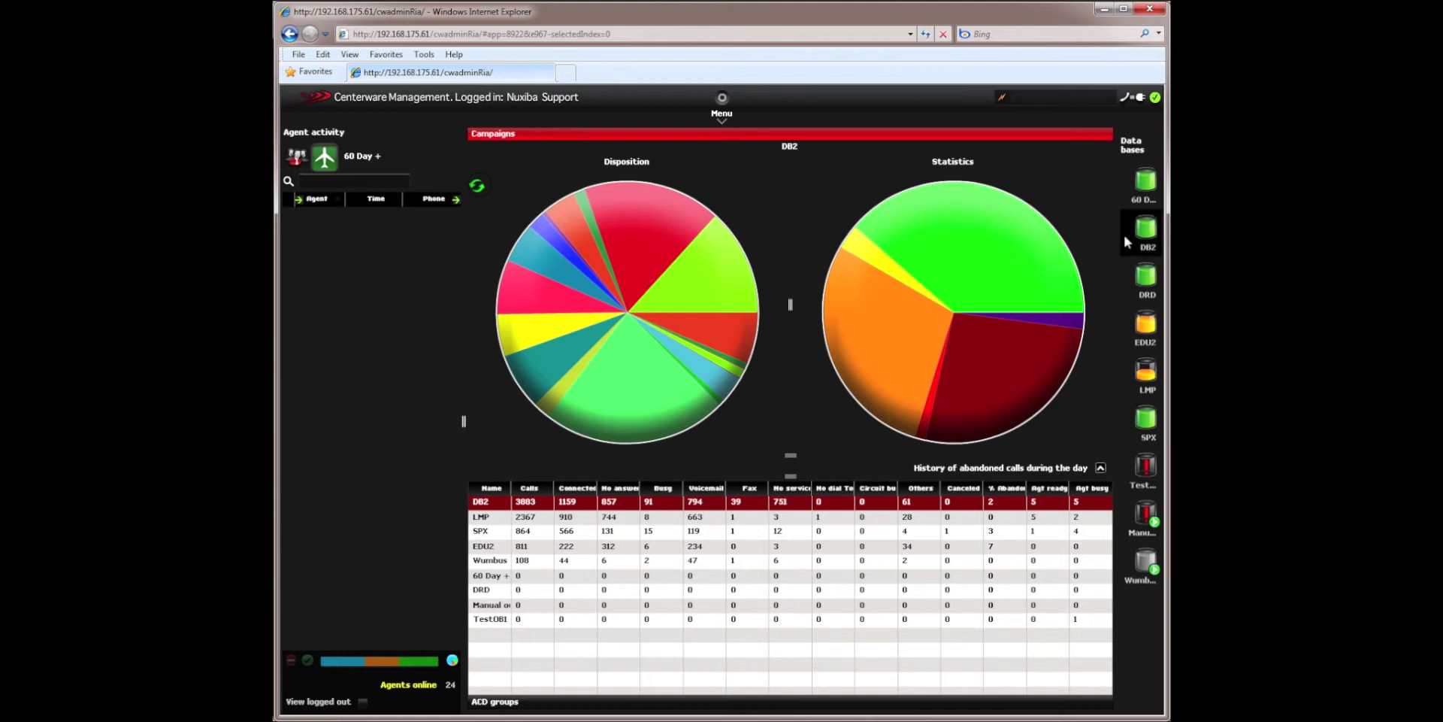
Show only DB2's agents in the agent activity list and display the DB2 database's house options 1 to 5.
mouse_move(1122, 232)
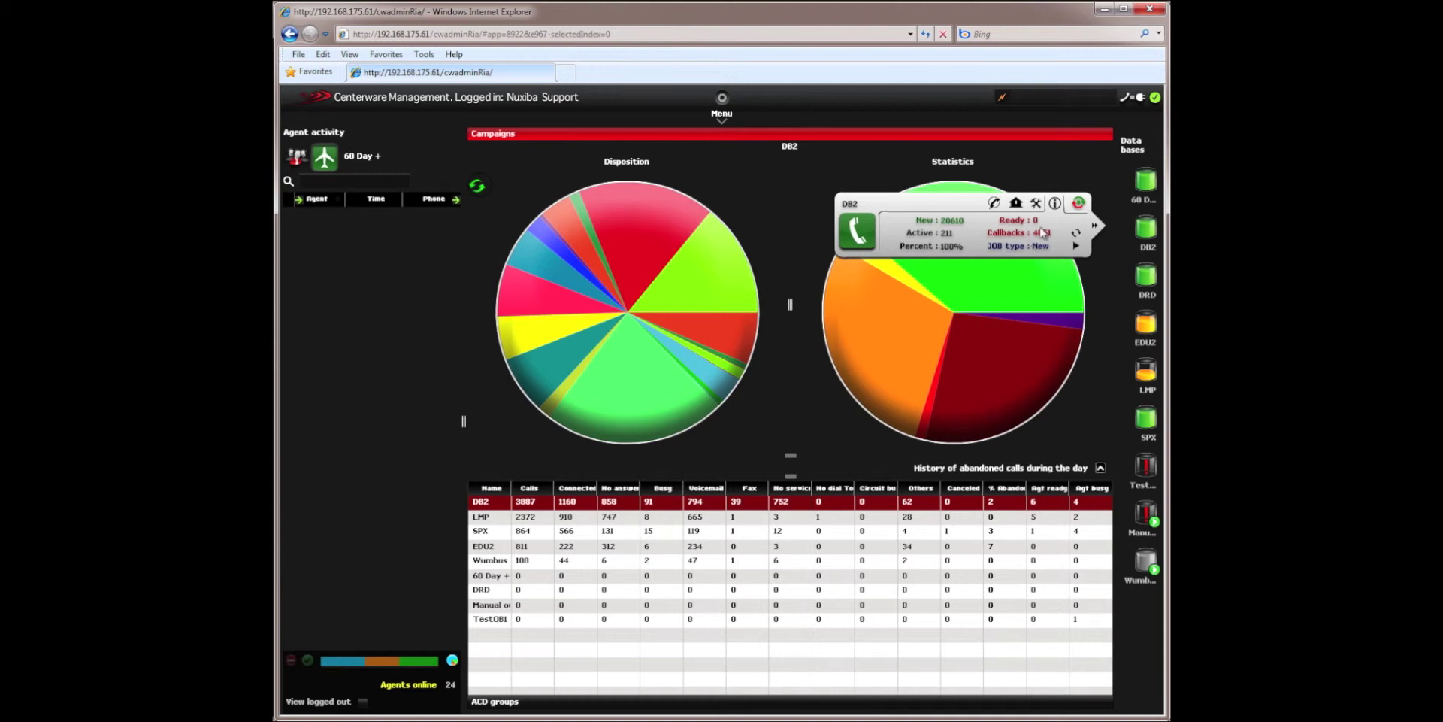
click(1036, 203)
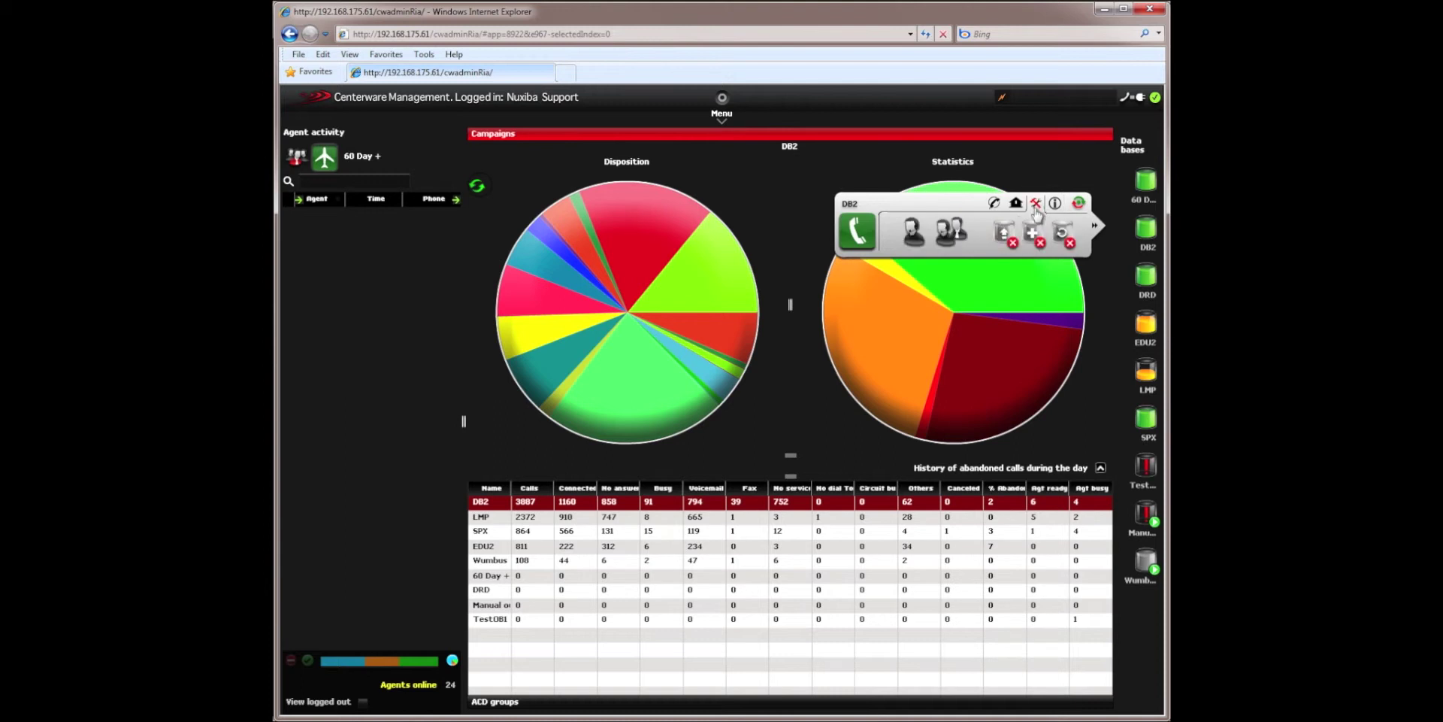
click(914, 239)
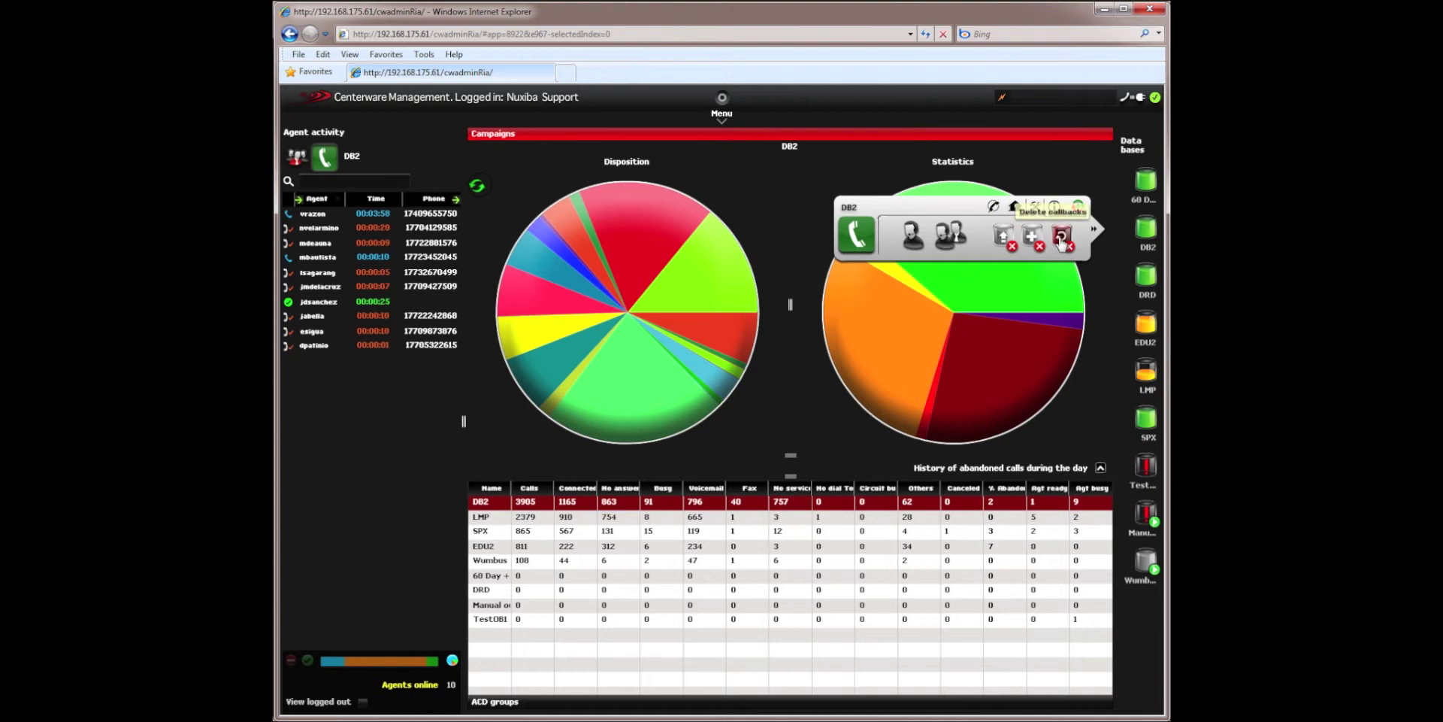
click(1014, 209)
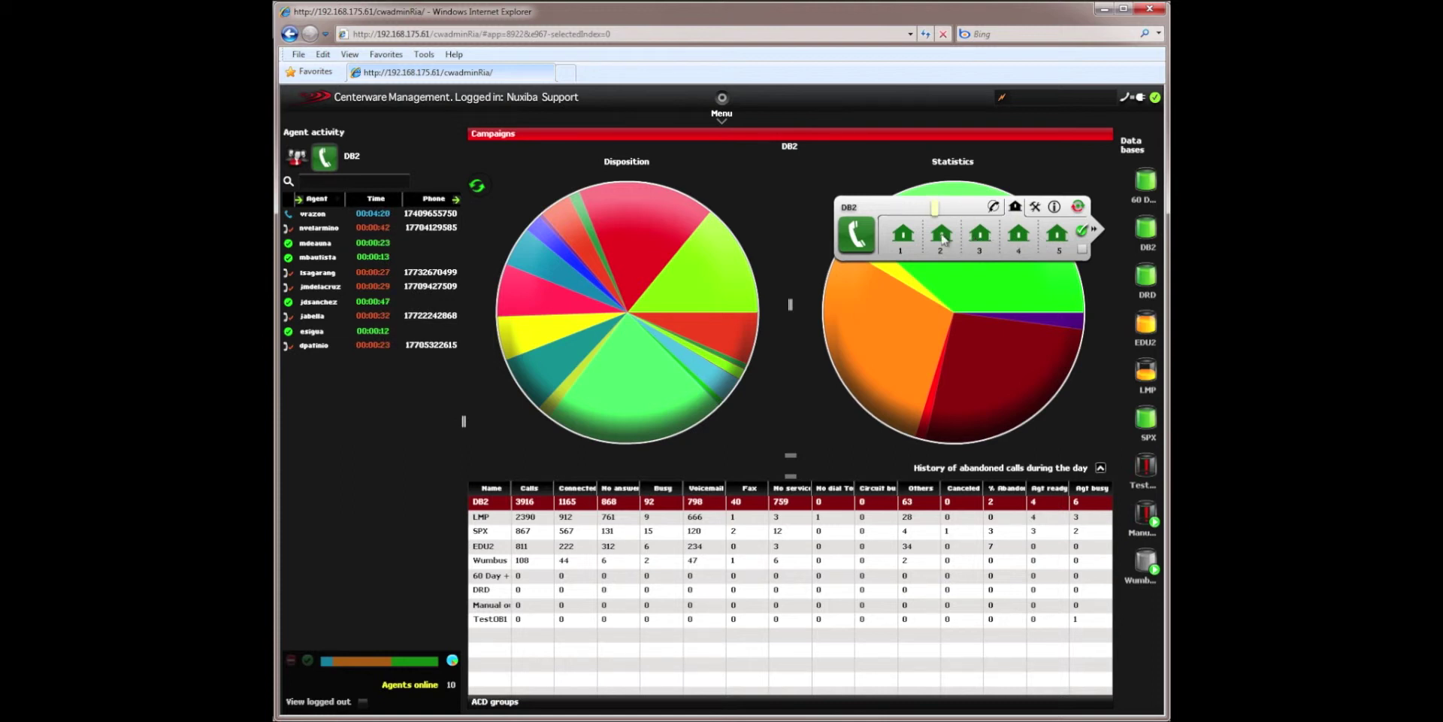
View the next records to dial for the DB2 database and close the list.
click(993, 206)
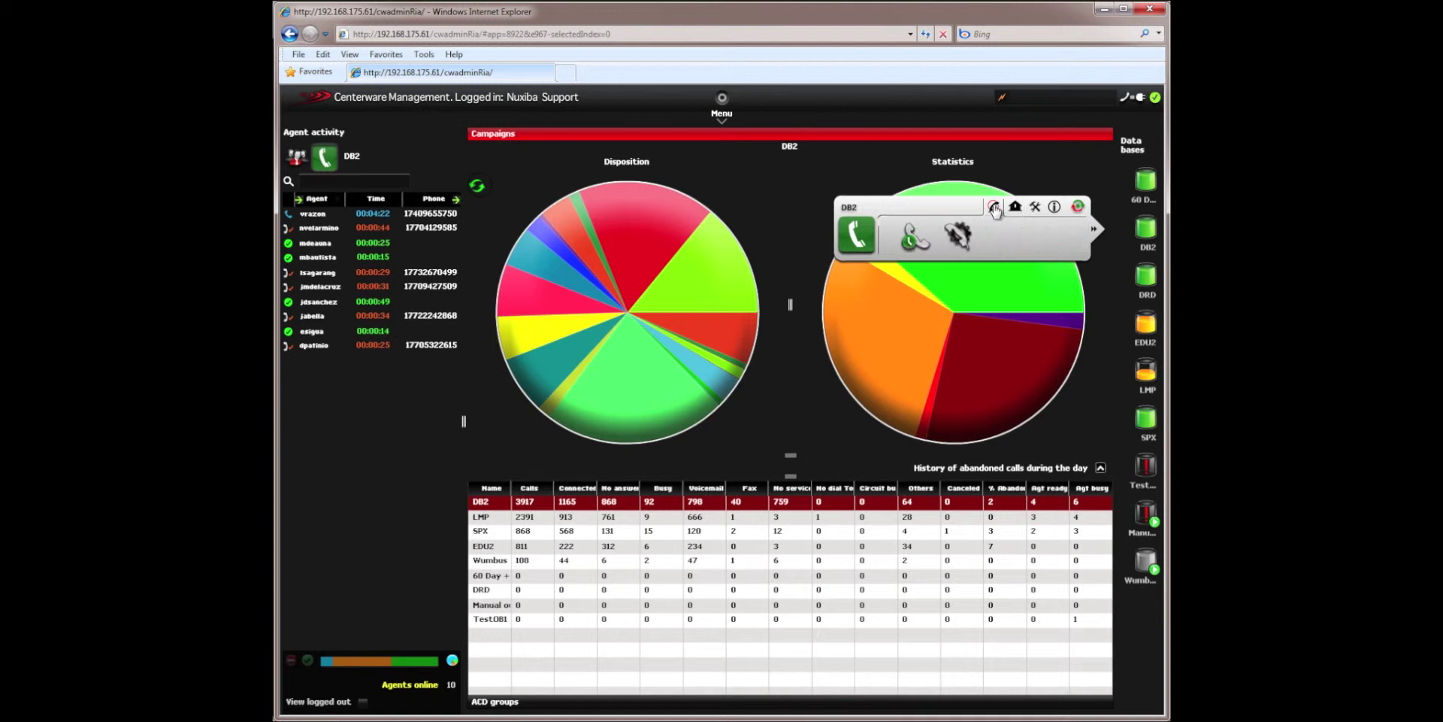
click(959, 235)
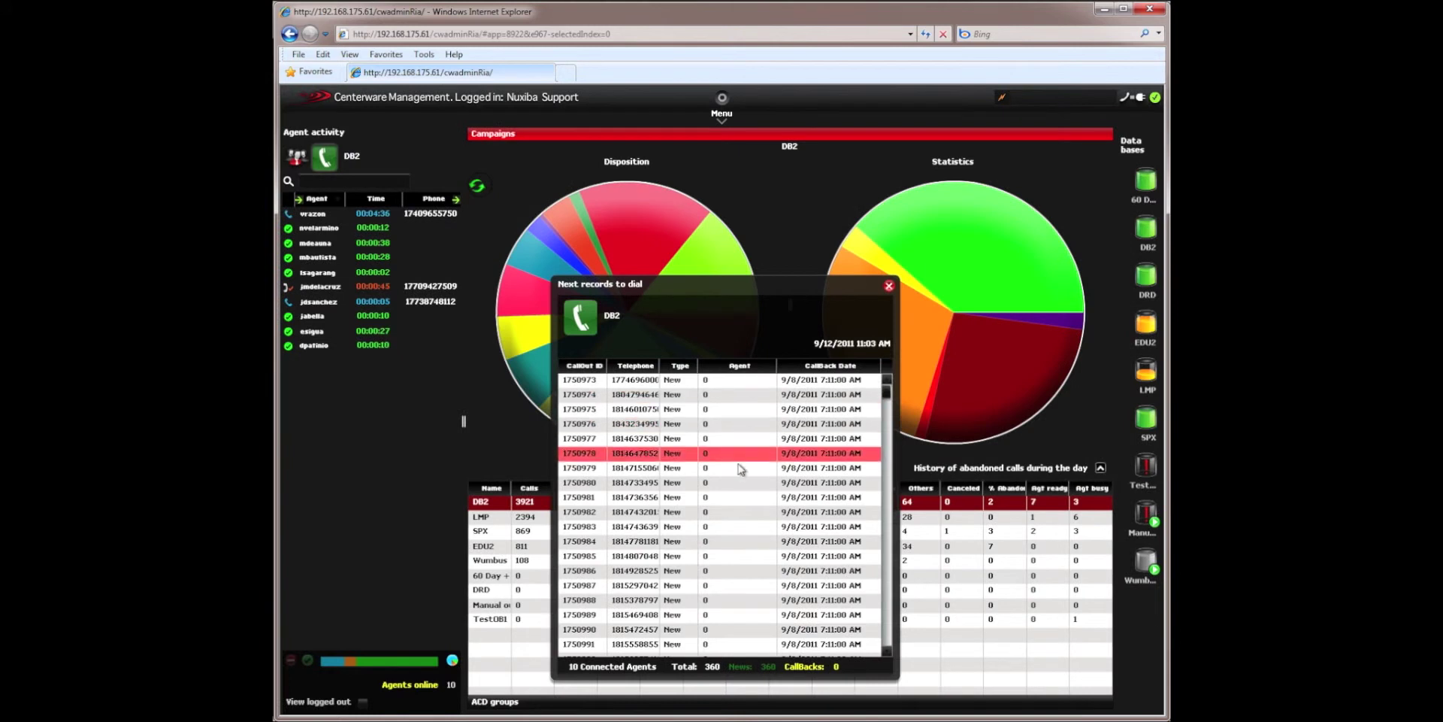
click(888, 286)
View the callbacks per hour for the DB2 database and close the window.
click(993, 203)
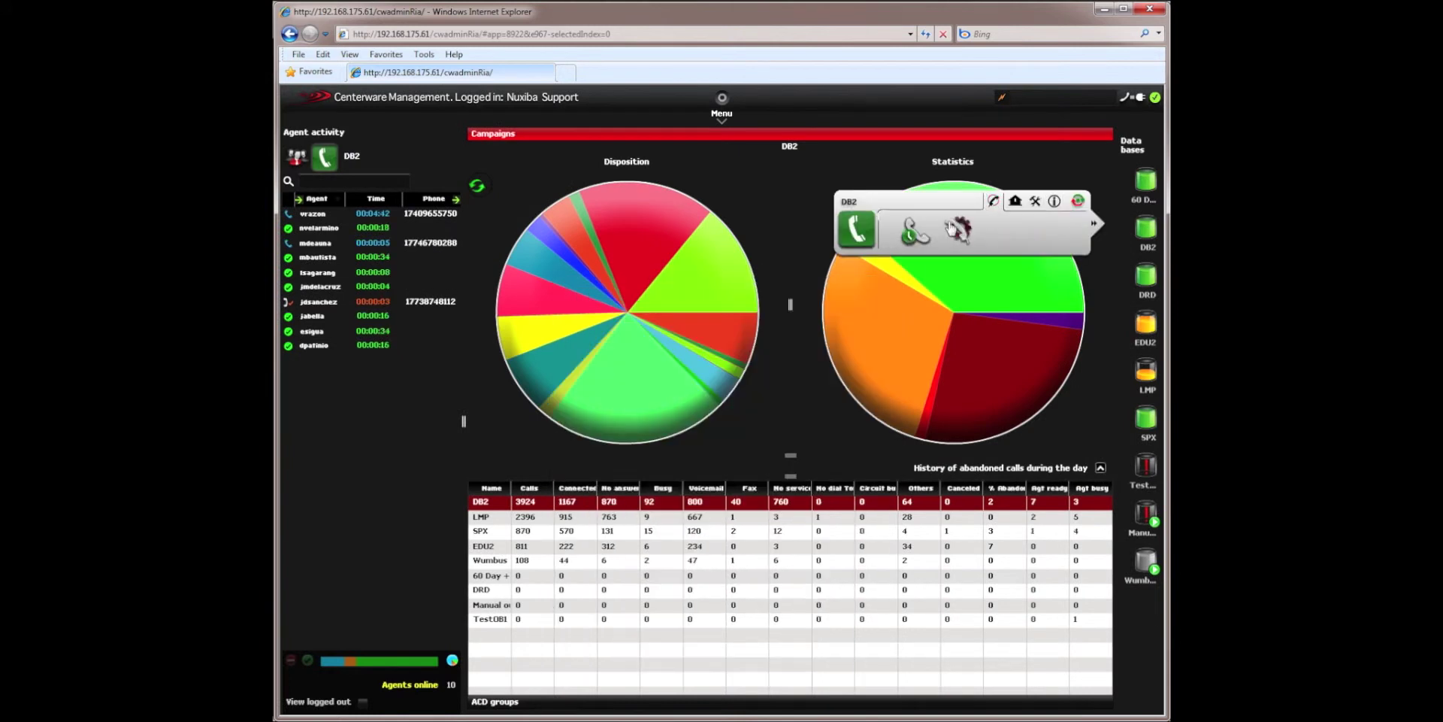
click(913, 232)
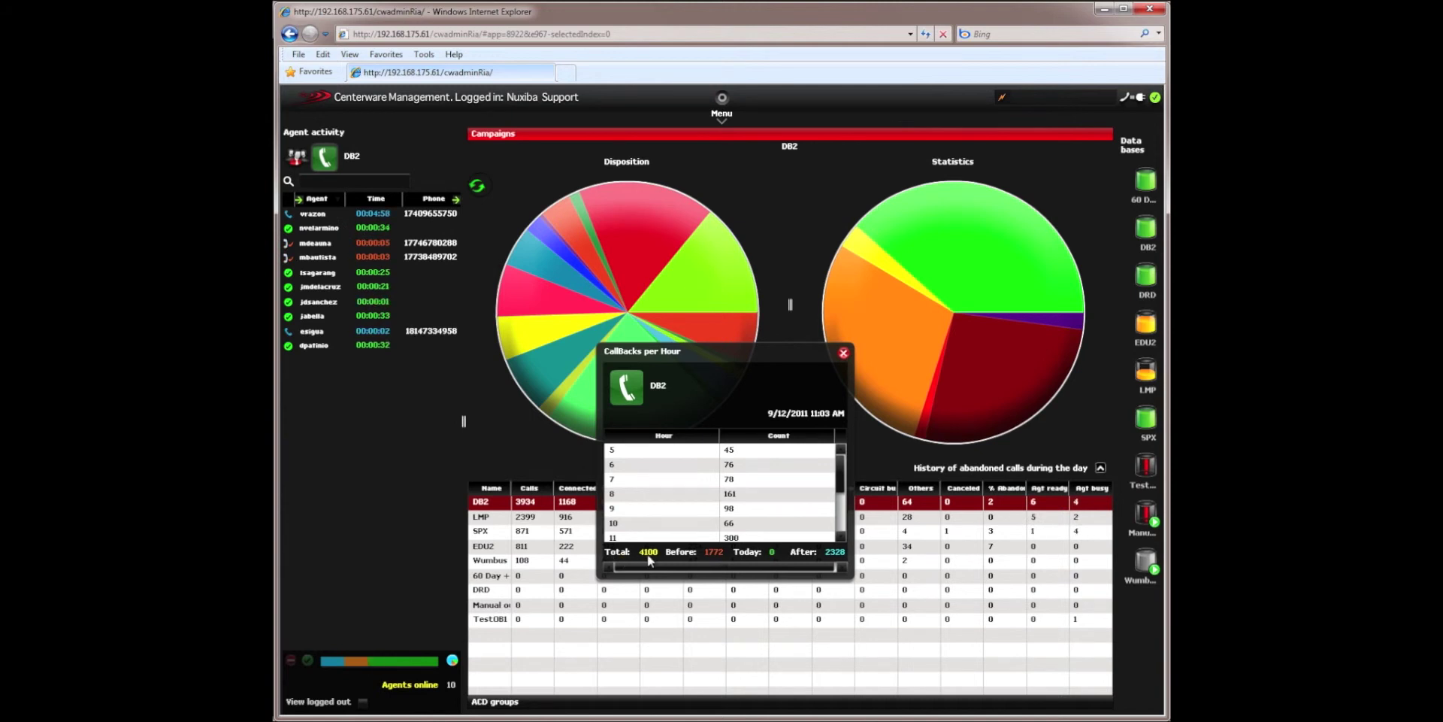
click(843, 353)
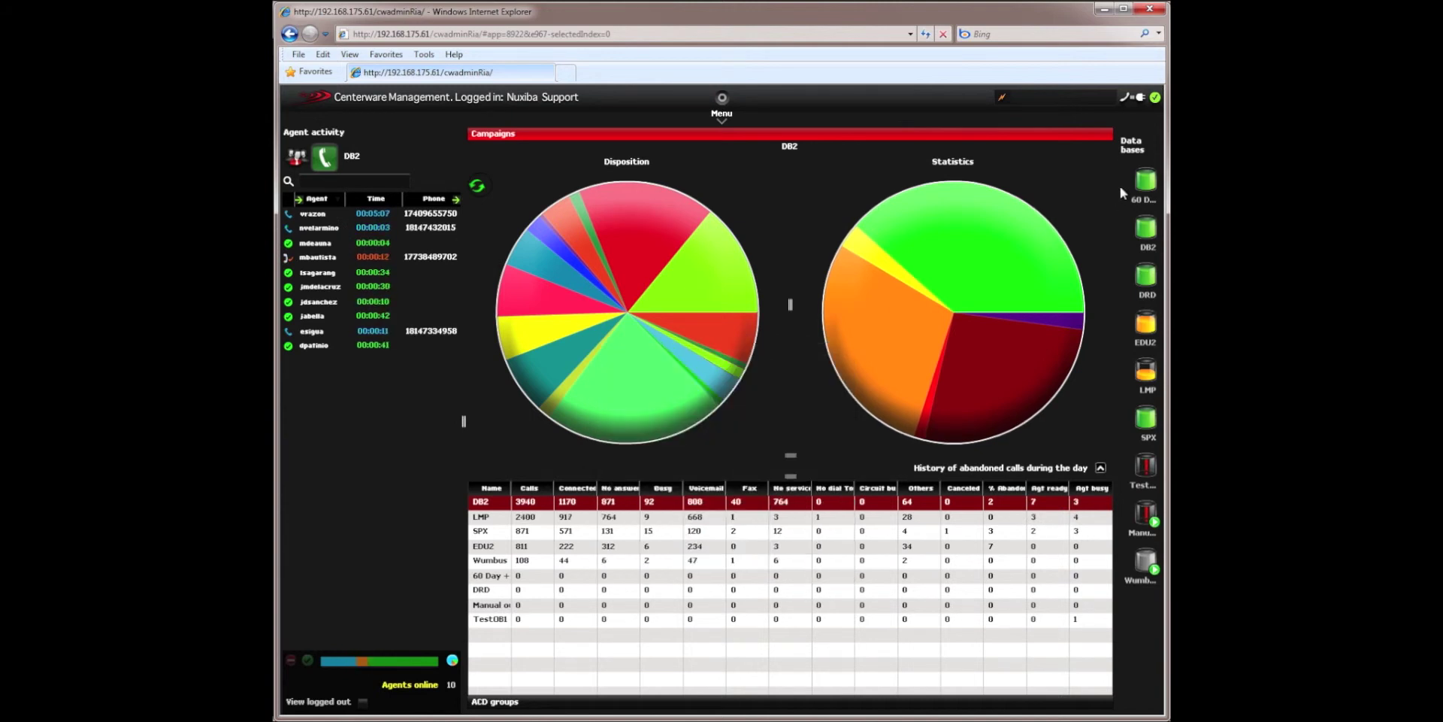
Check the record status summaries of the other databases, including EDU2 and LMP.
mouse_move(1146, 179)
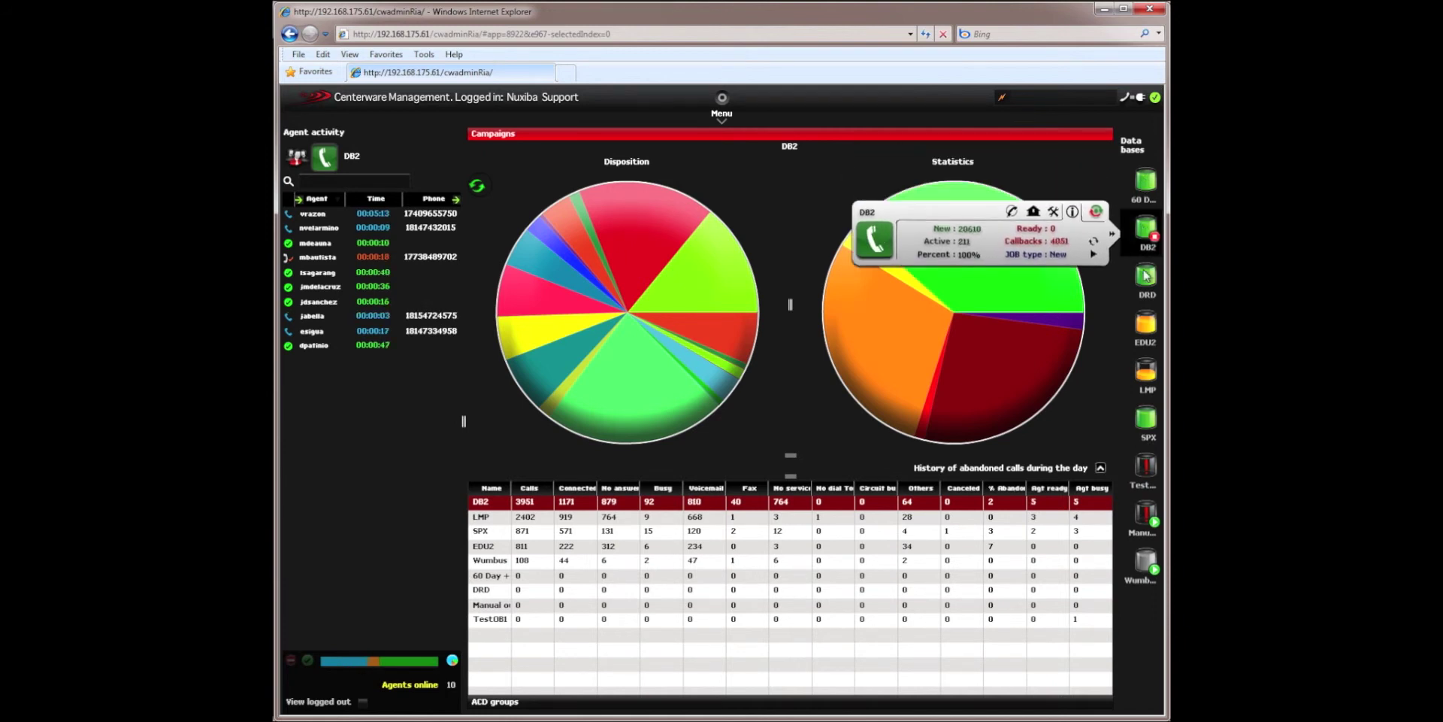
mouse_move(1148, 329)
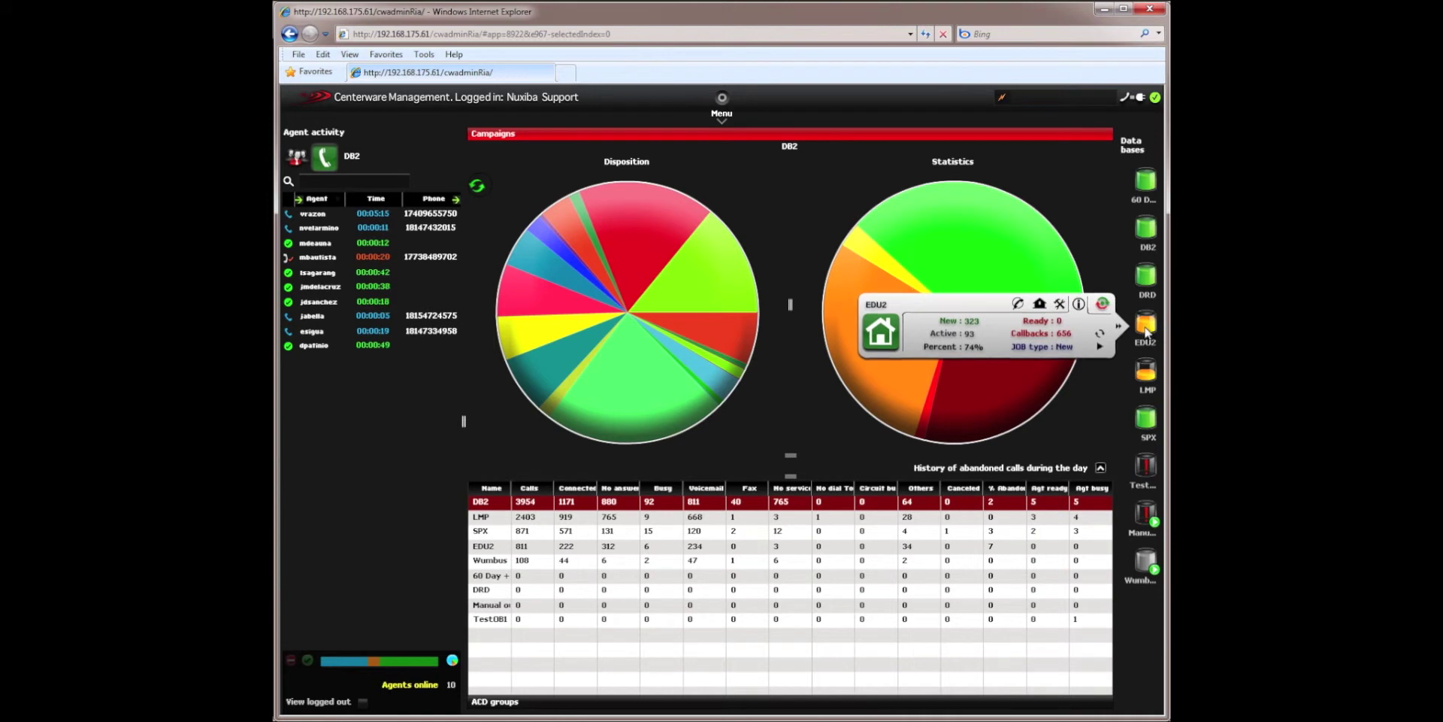
mouse_move(1141, 376)
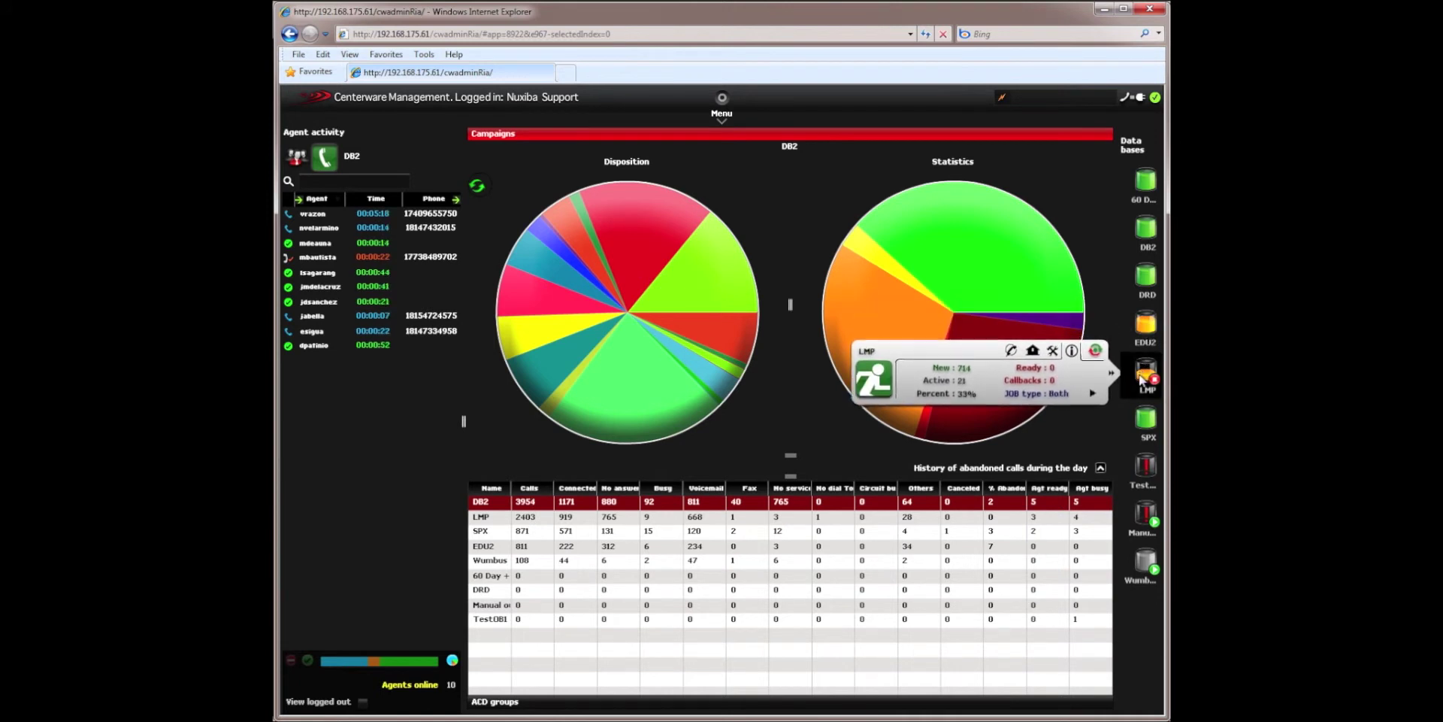
mouse_move(1154, 475)
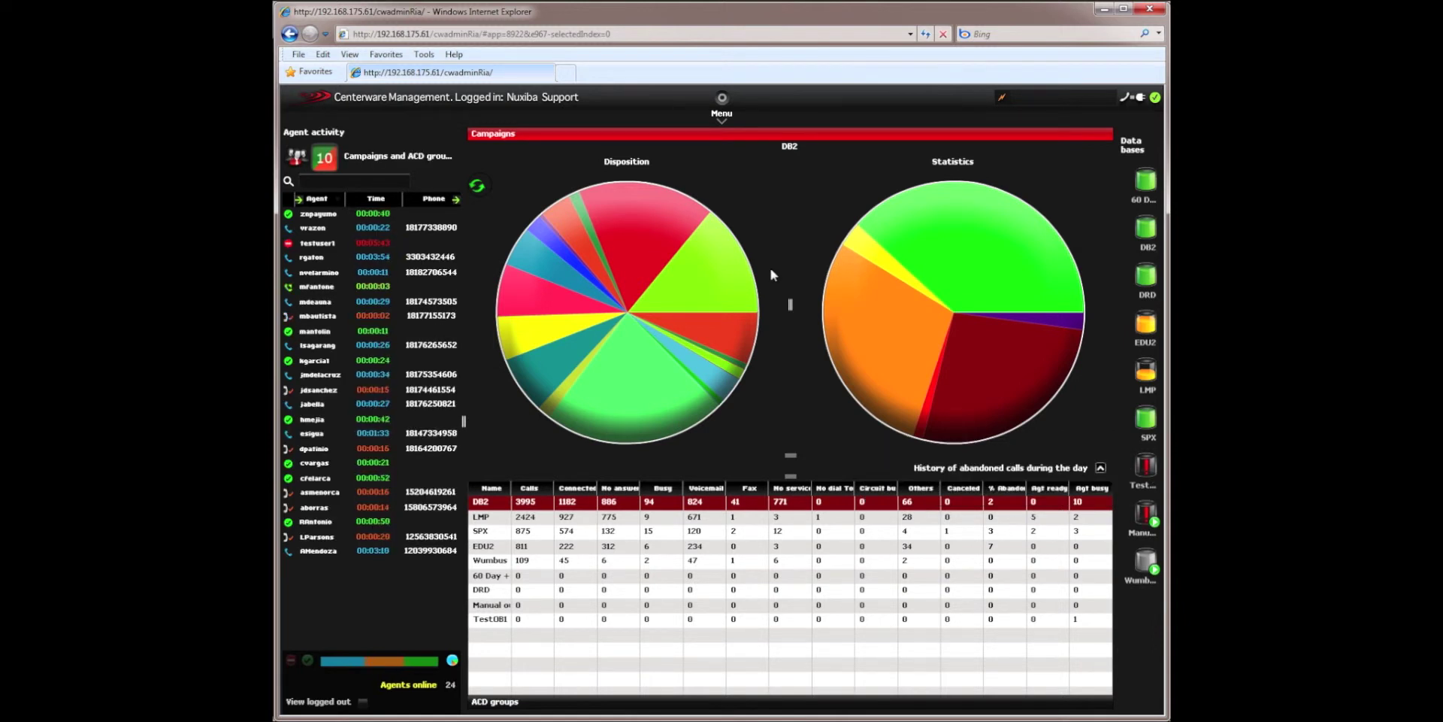
Open workgroup management for the ExactStar location and enter Wireless as the name of a new location group.
mouse_move(671, 119)
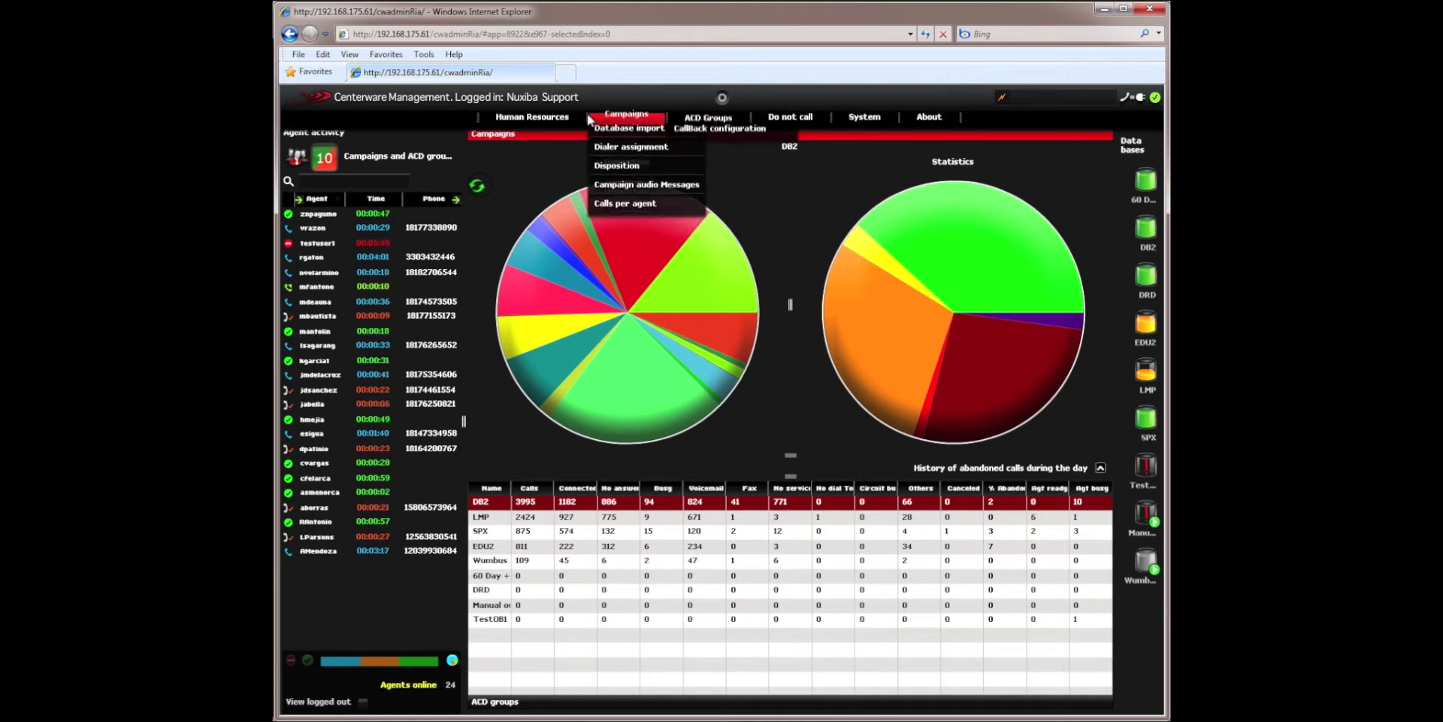
mouse_move(535, 119)
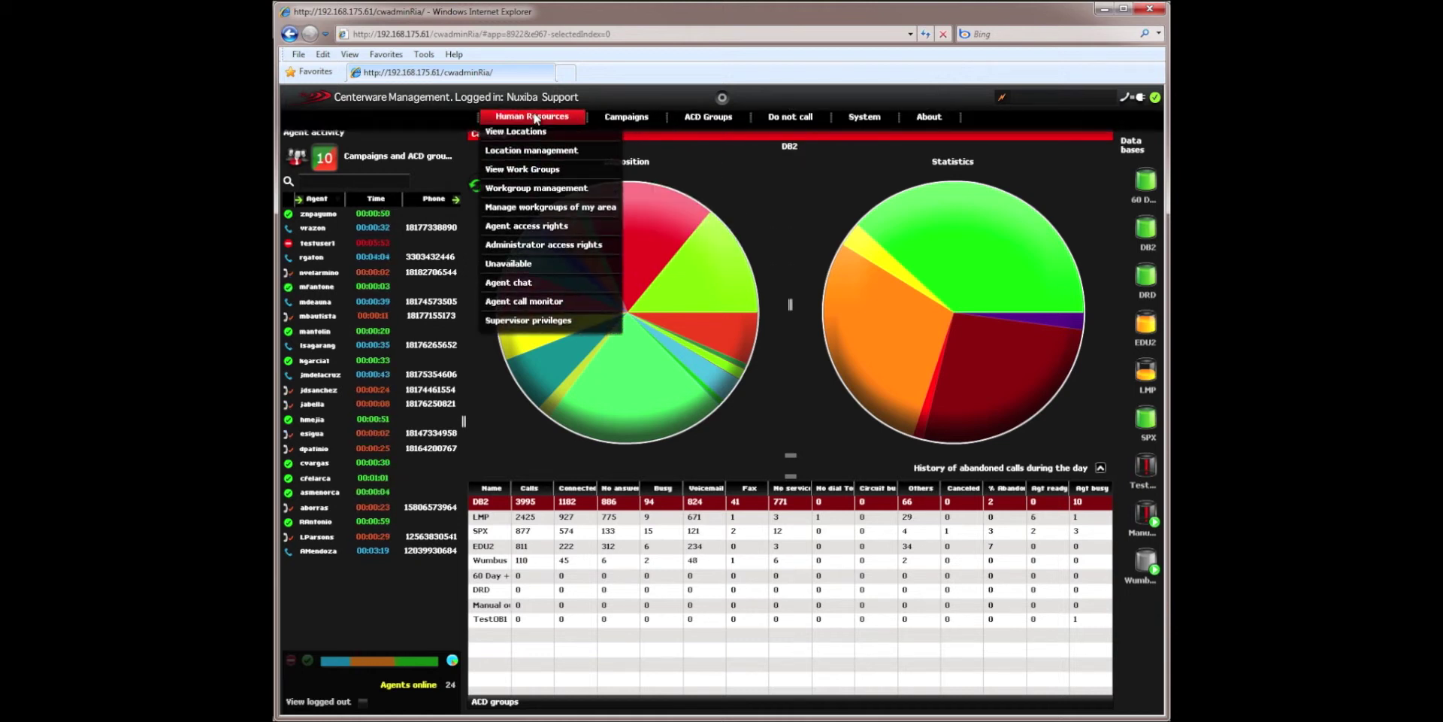
mouse_move(626, 120)
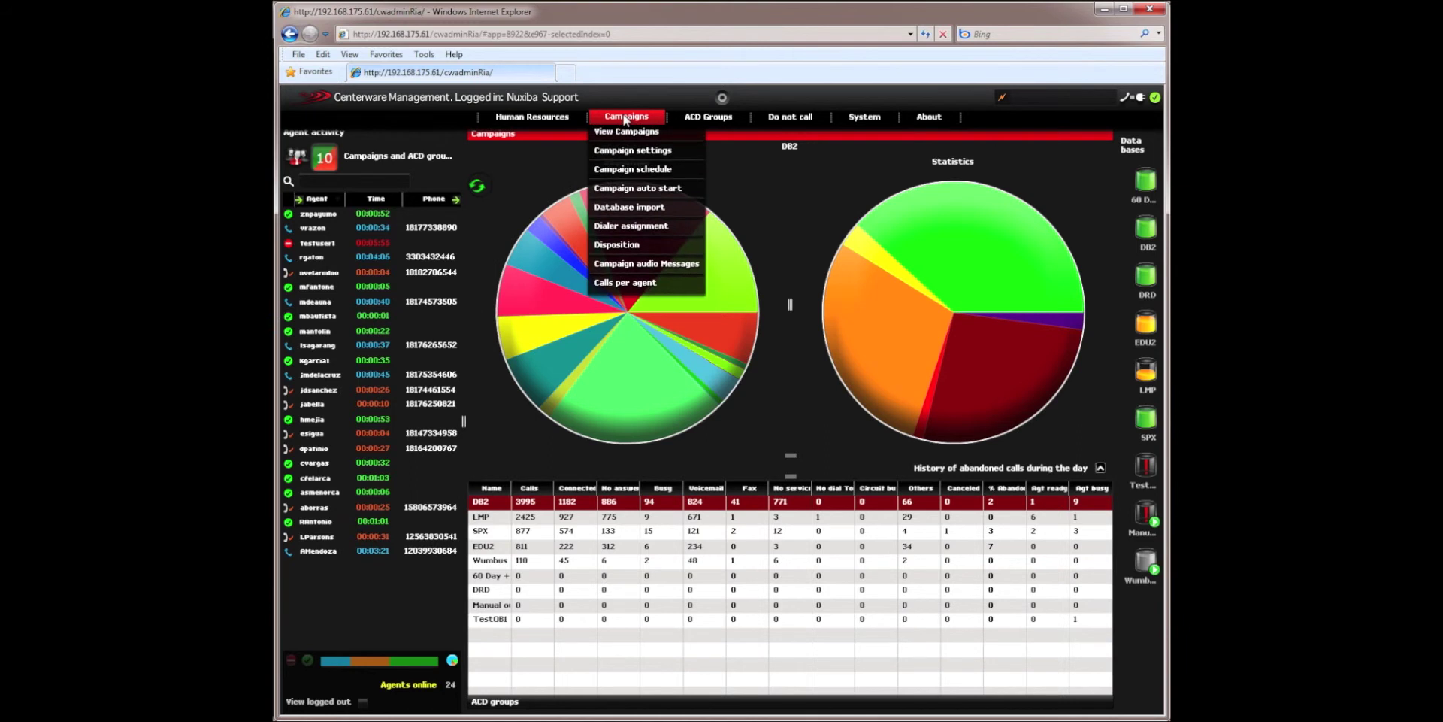
mouse_move(714, 124)
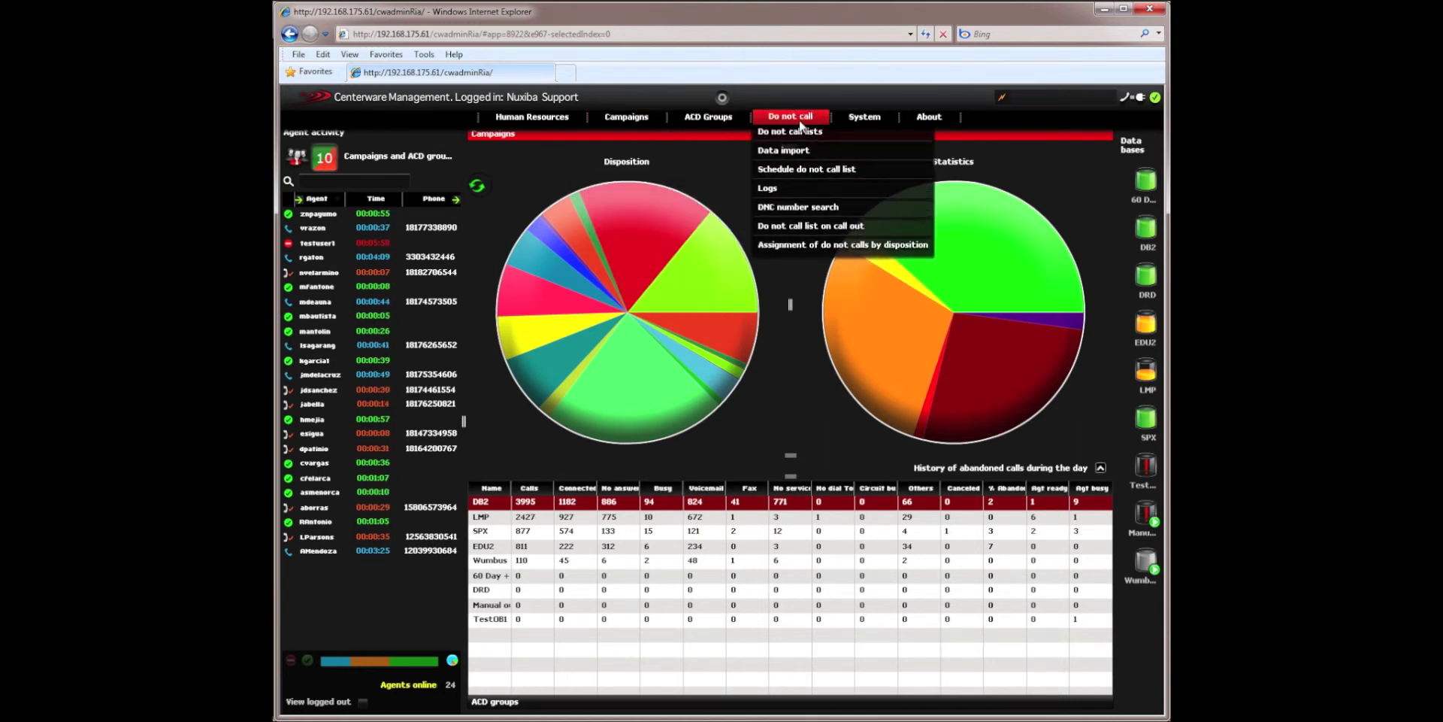
mouse_move(888, 125)
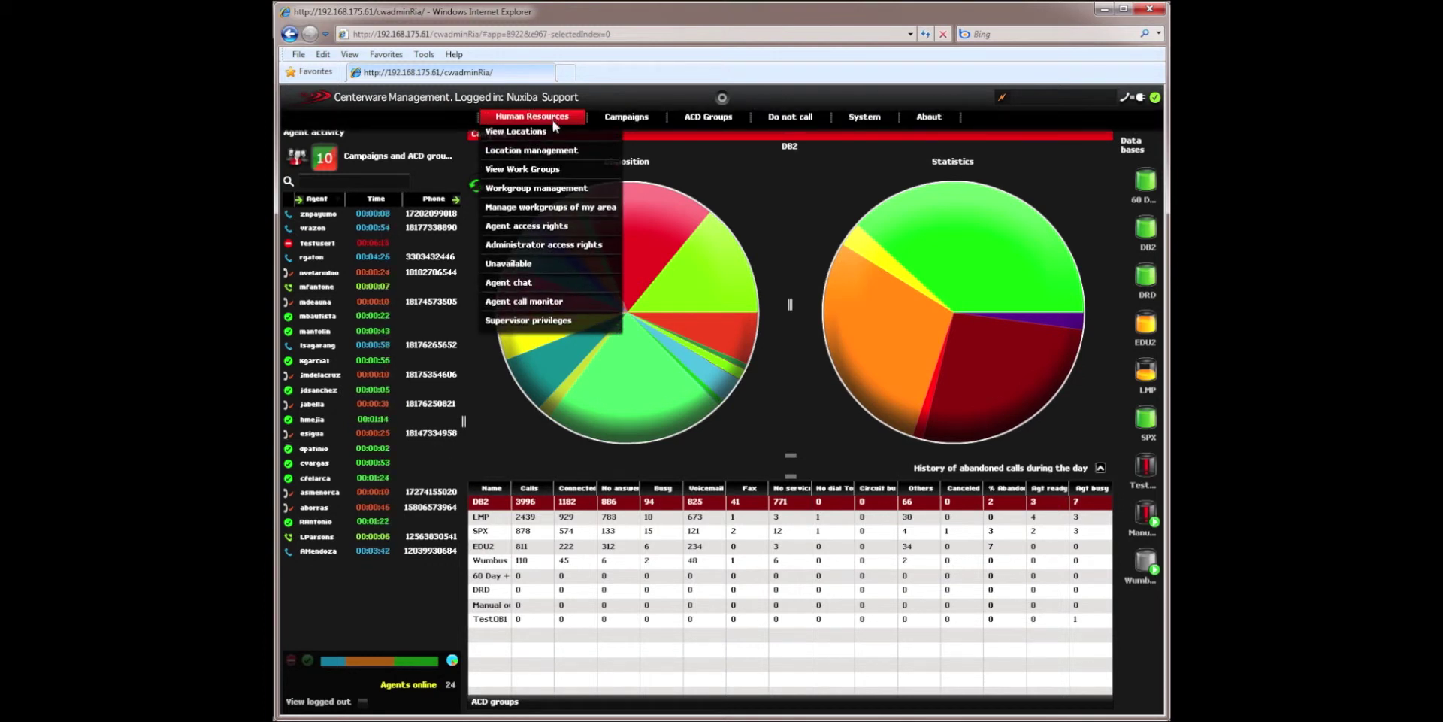
click(554, 190)
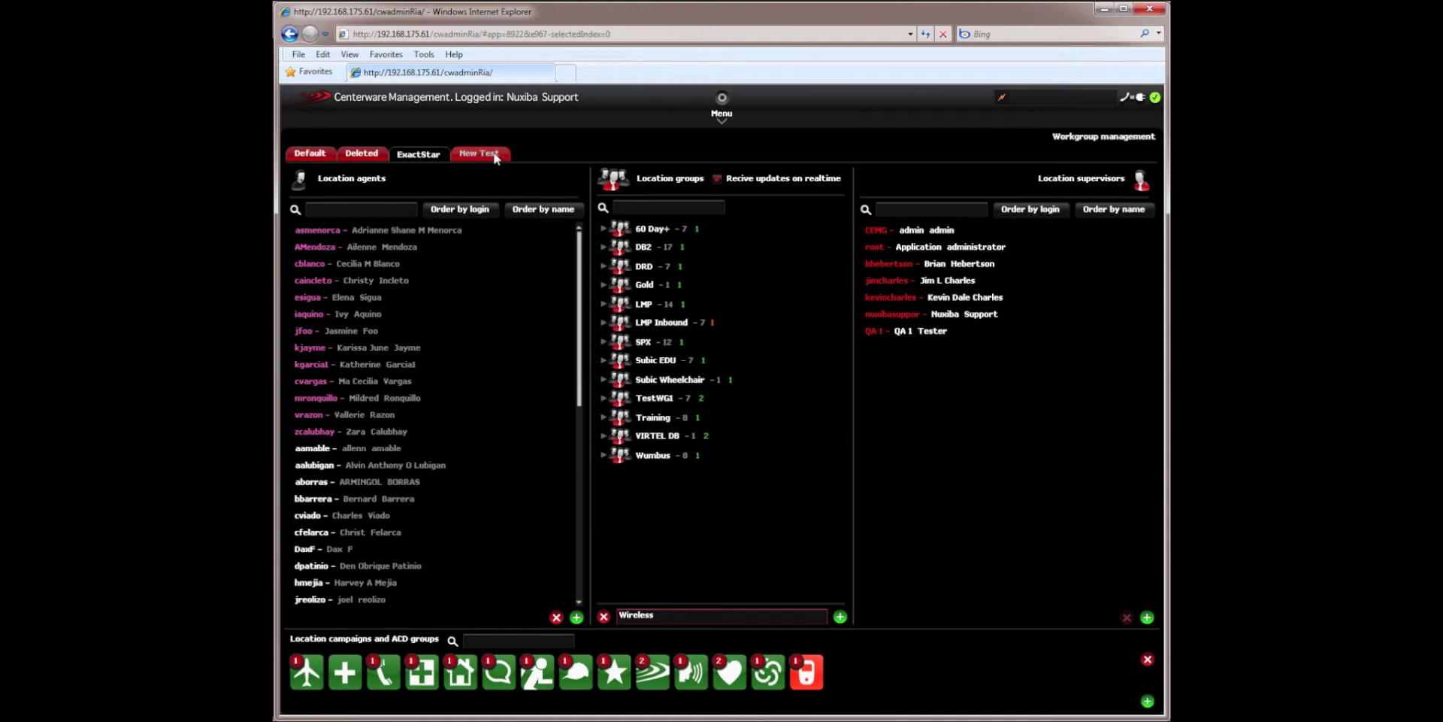
click(399, 155)
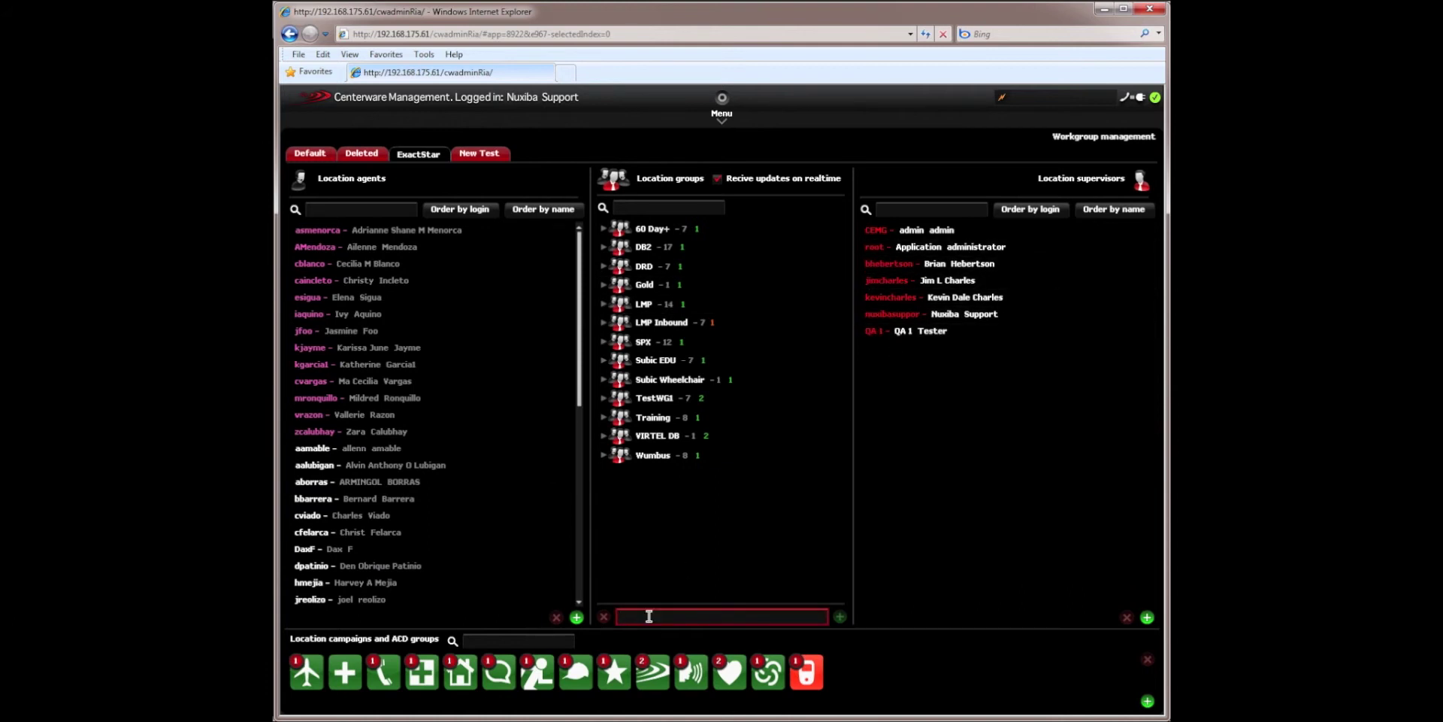
text(Wireless)
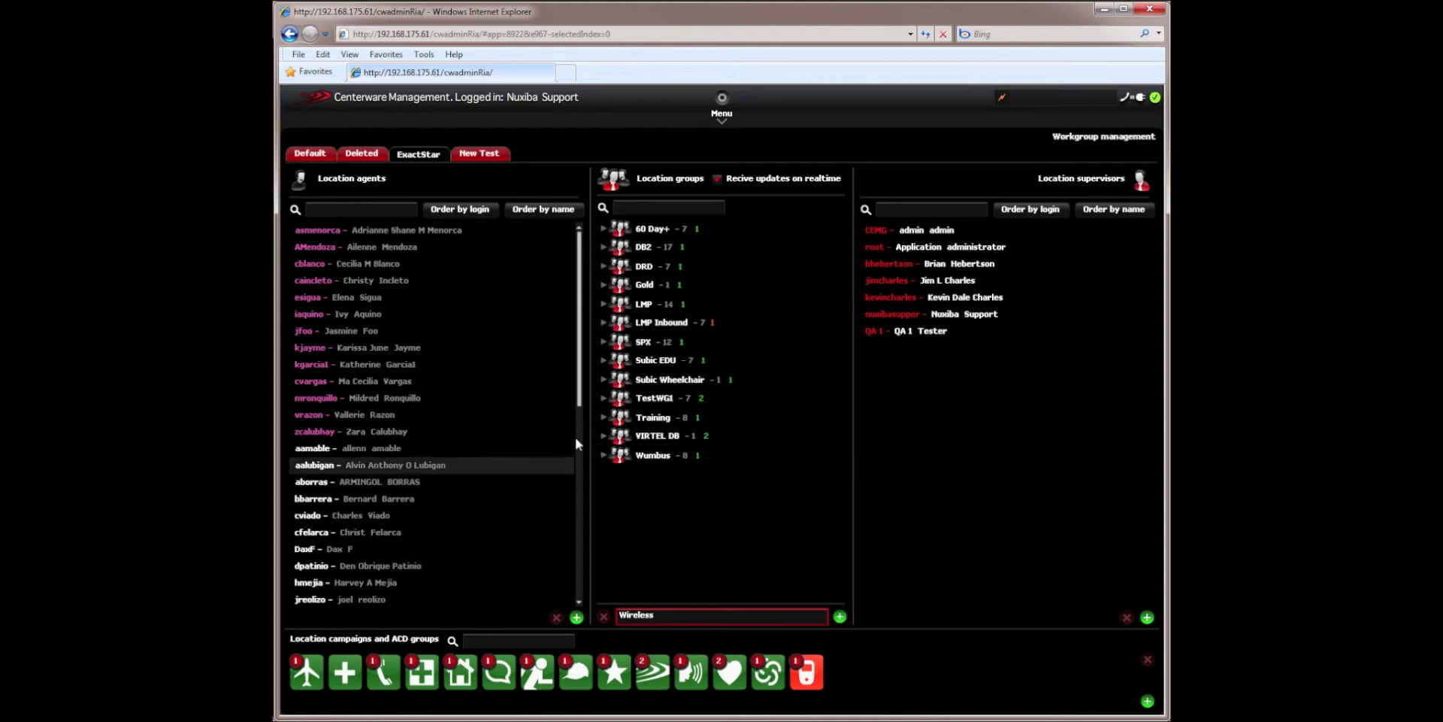
Select several ExactStar location agents together and assign them to the Wumbus group.
click(349, 516)
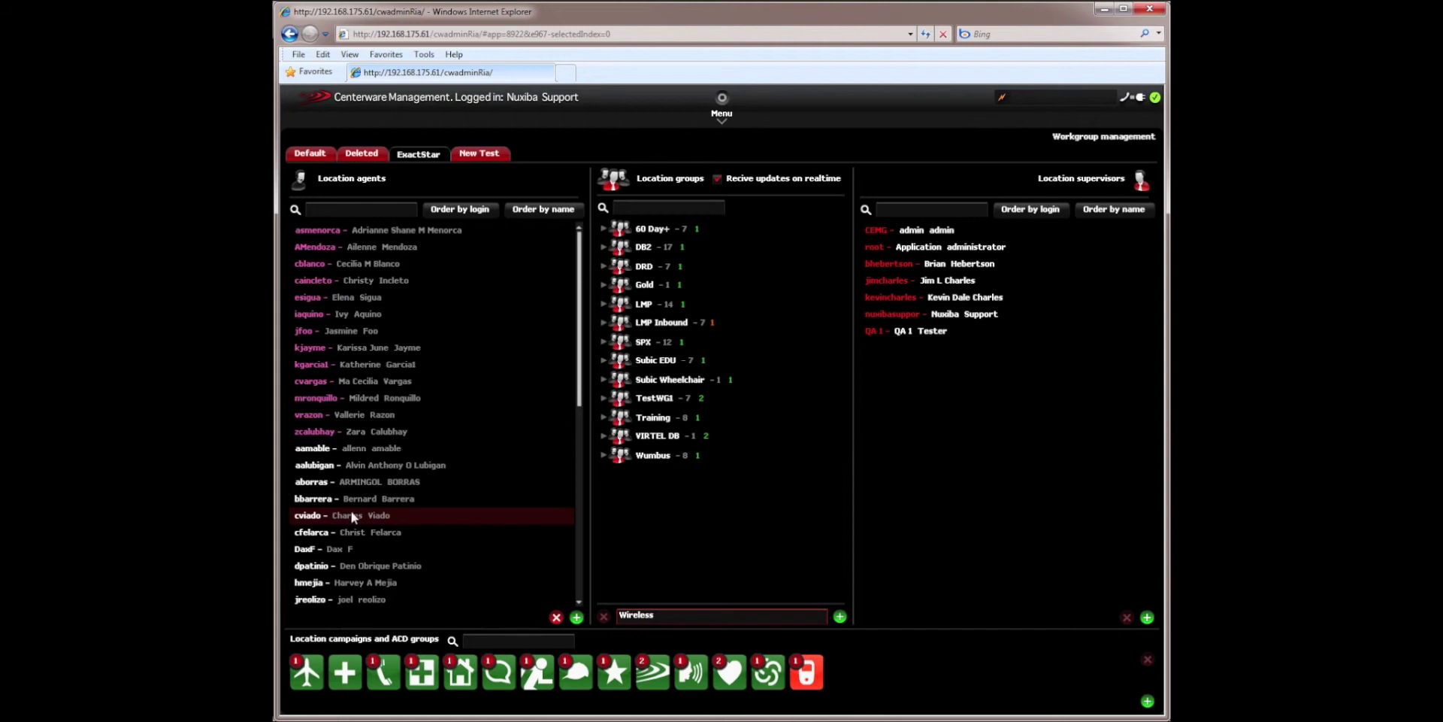
ctrl+click(358, 466)
ctrl+click(345, 398)
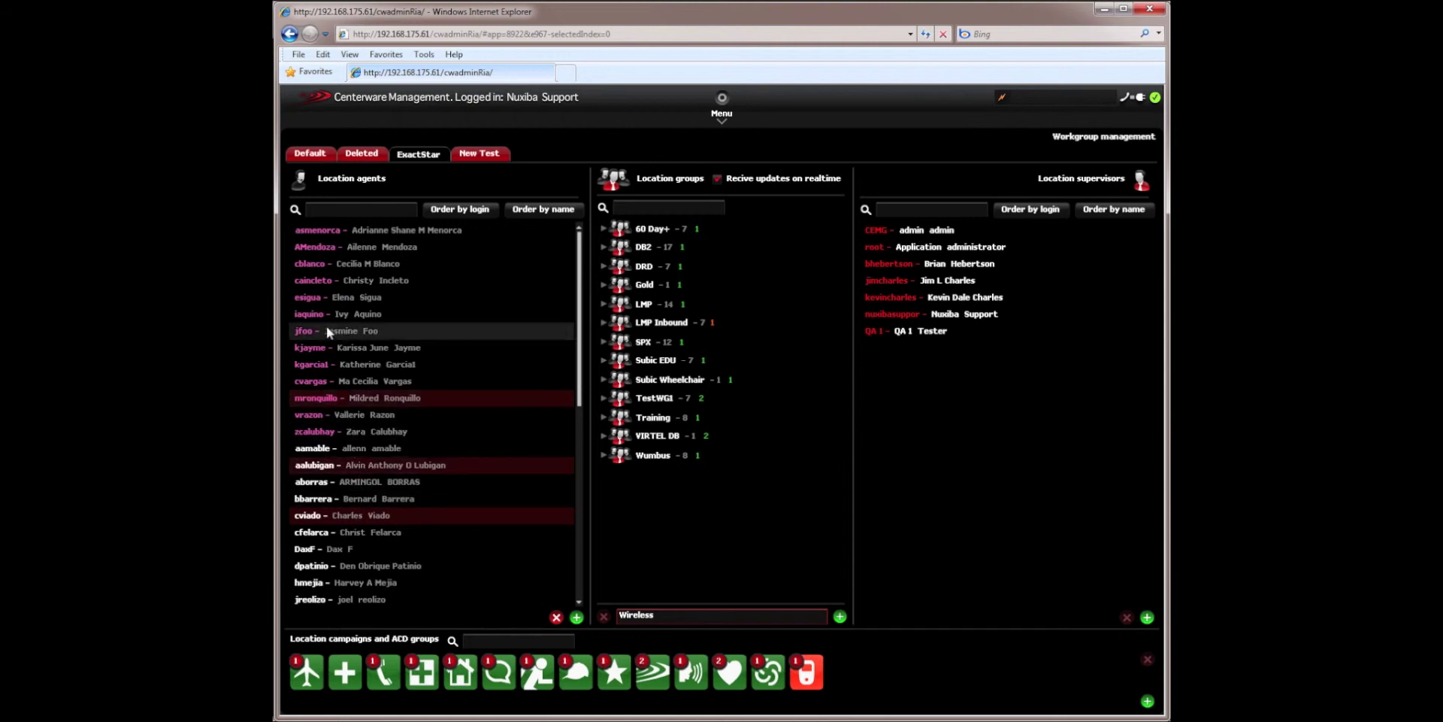
ctrl+click(325, 314)
ctrl+click(324, 264)
ctrl+click(311, 566)
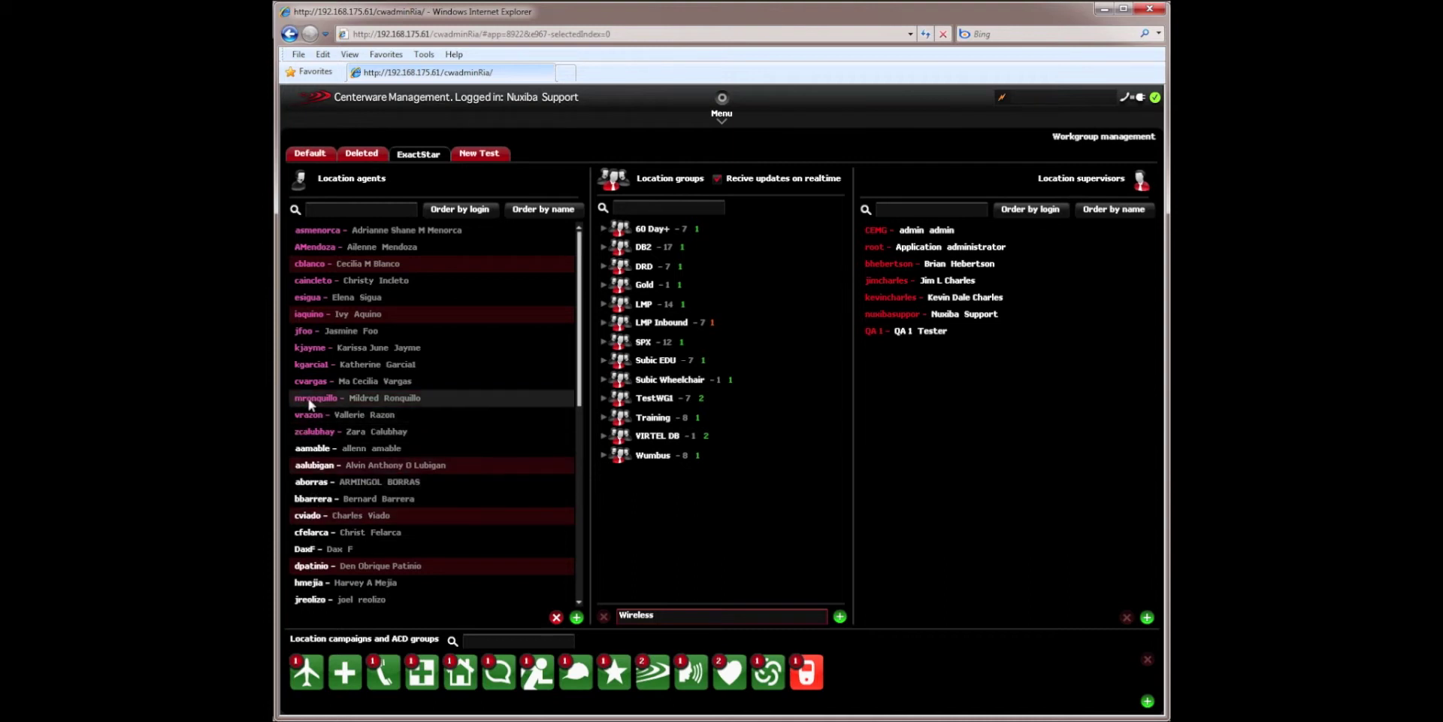
drag(310, 404, 635, 460)
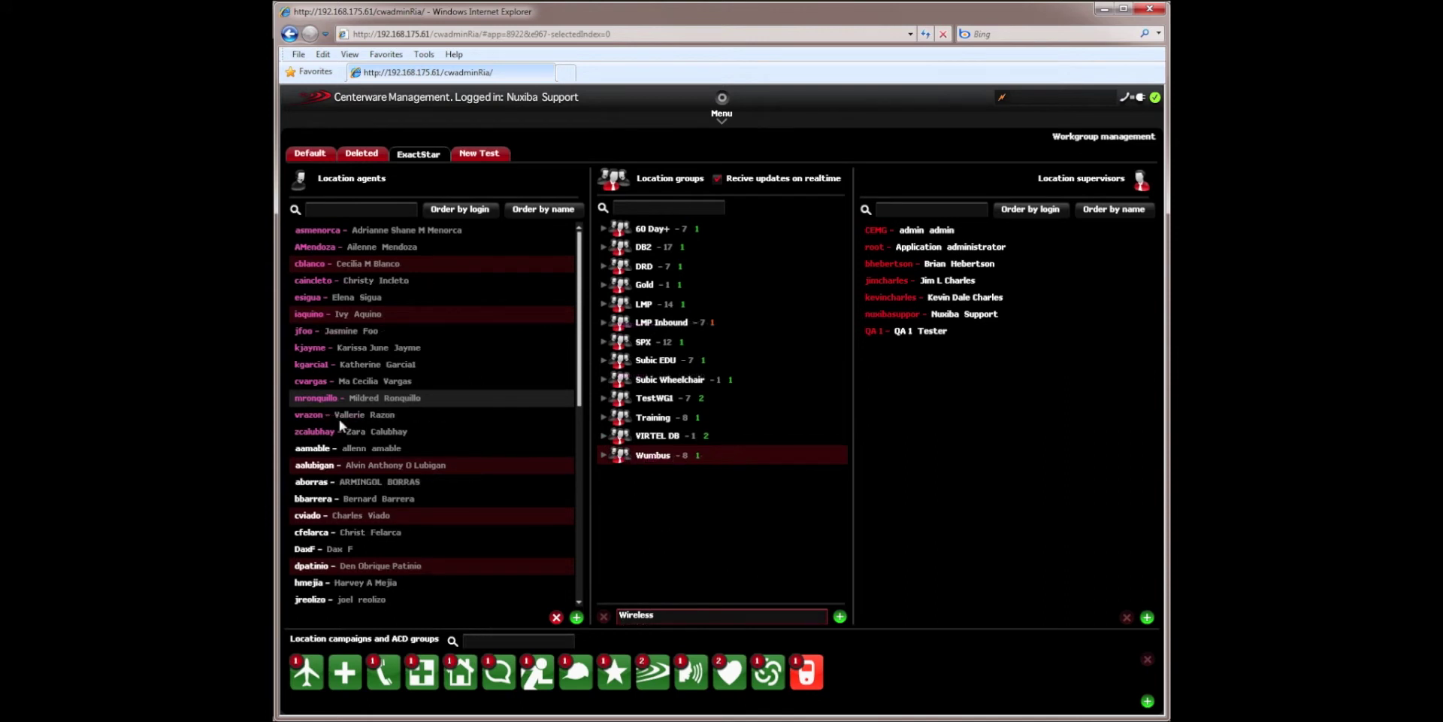
Assign a location supervisor to the Wumbus group and review the supervisors and agents of the DB2 group.
drag(895, 263, 635, 462)
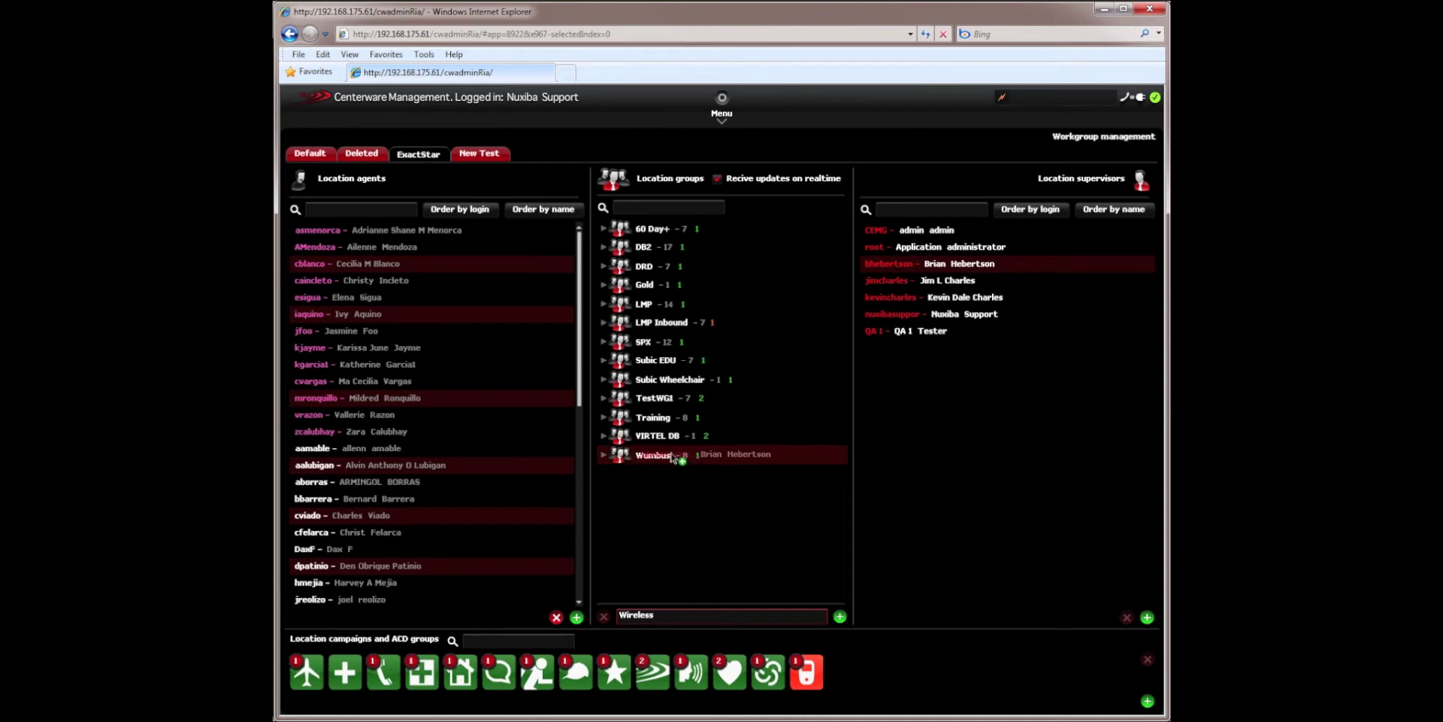
click(605, 248)
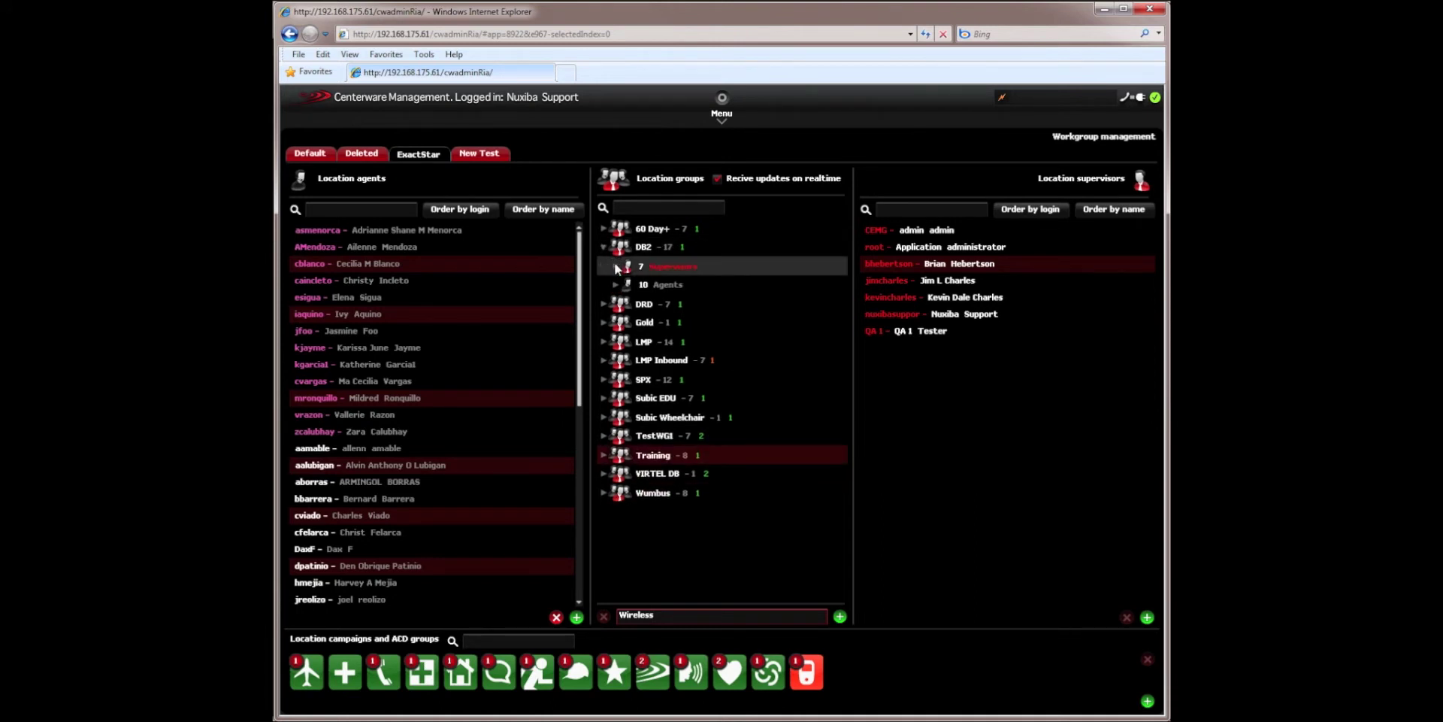
click(616, 266)
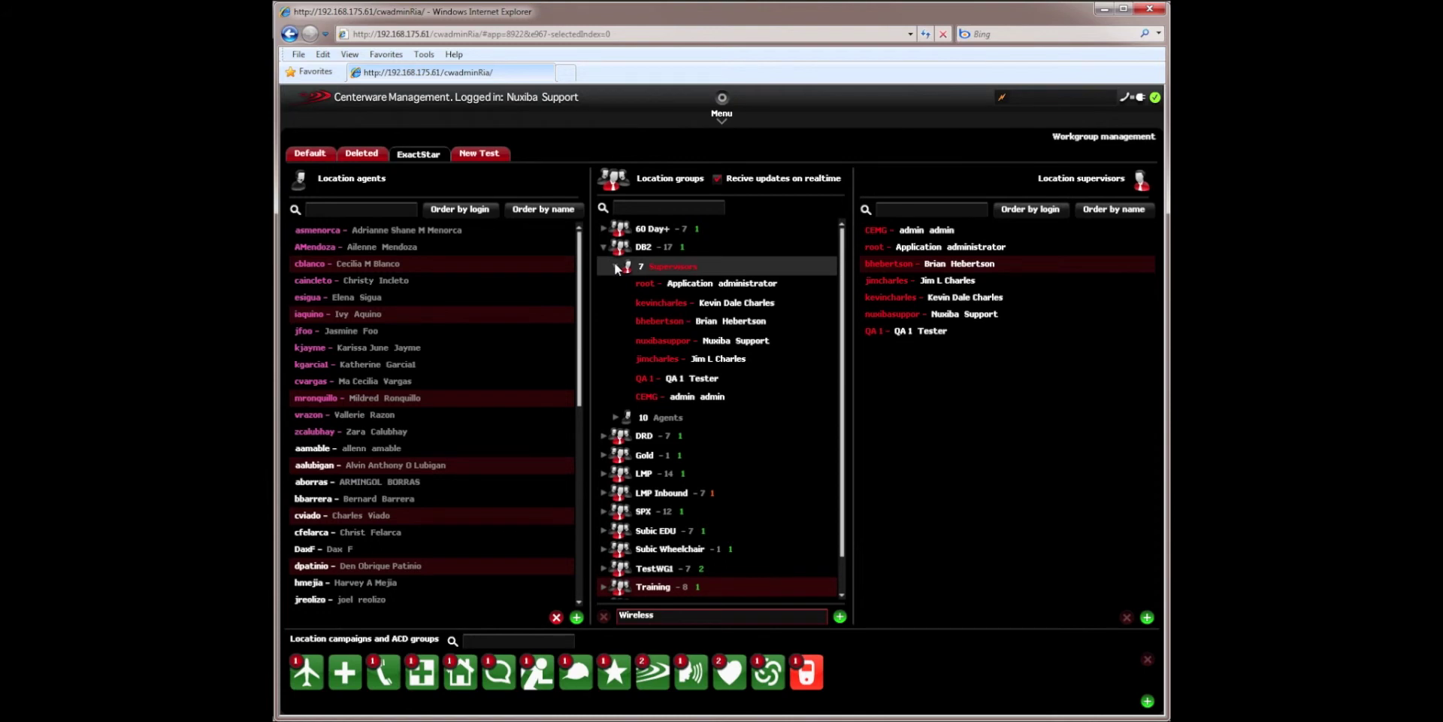
click(615, 266)
click(615, 287)
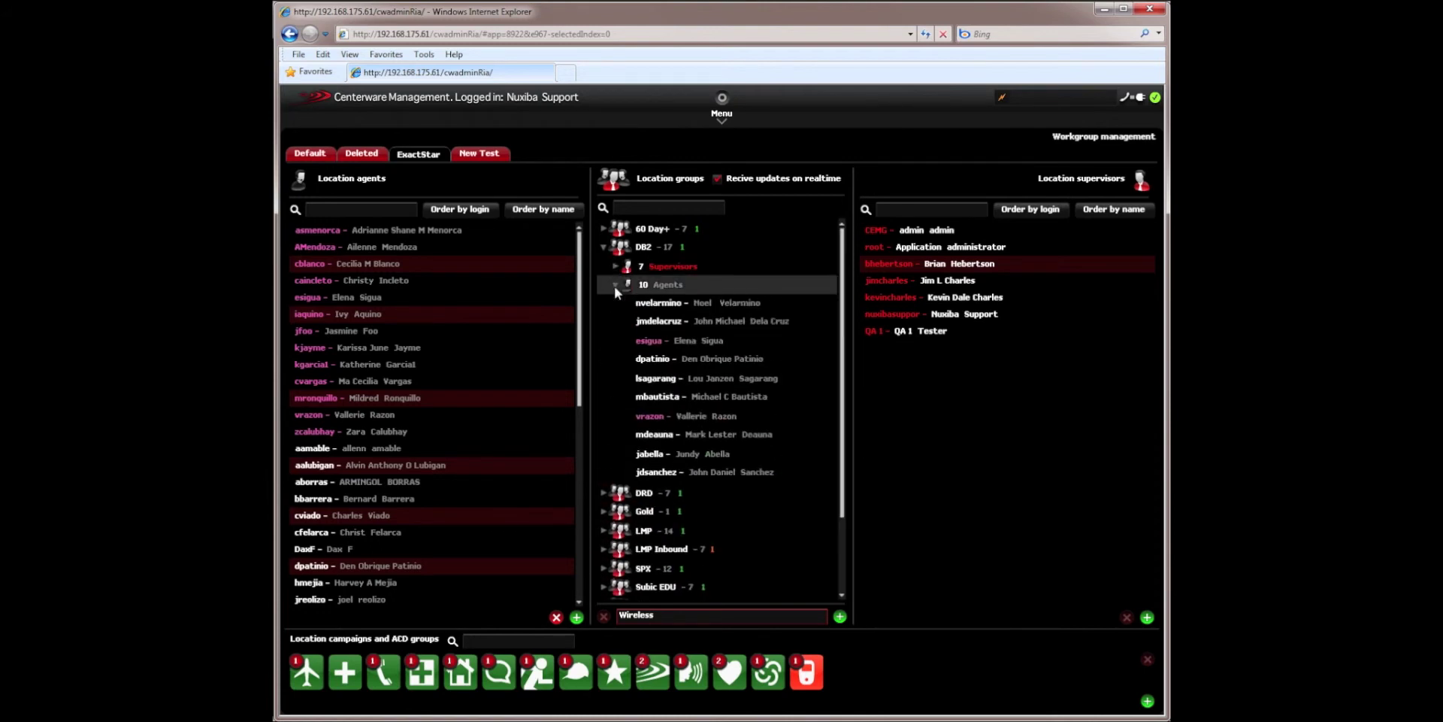
click(615, 286)
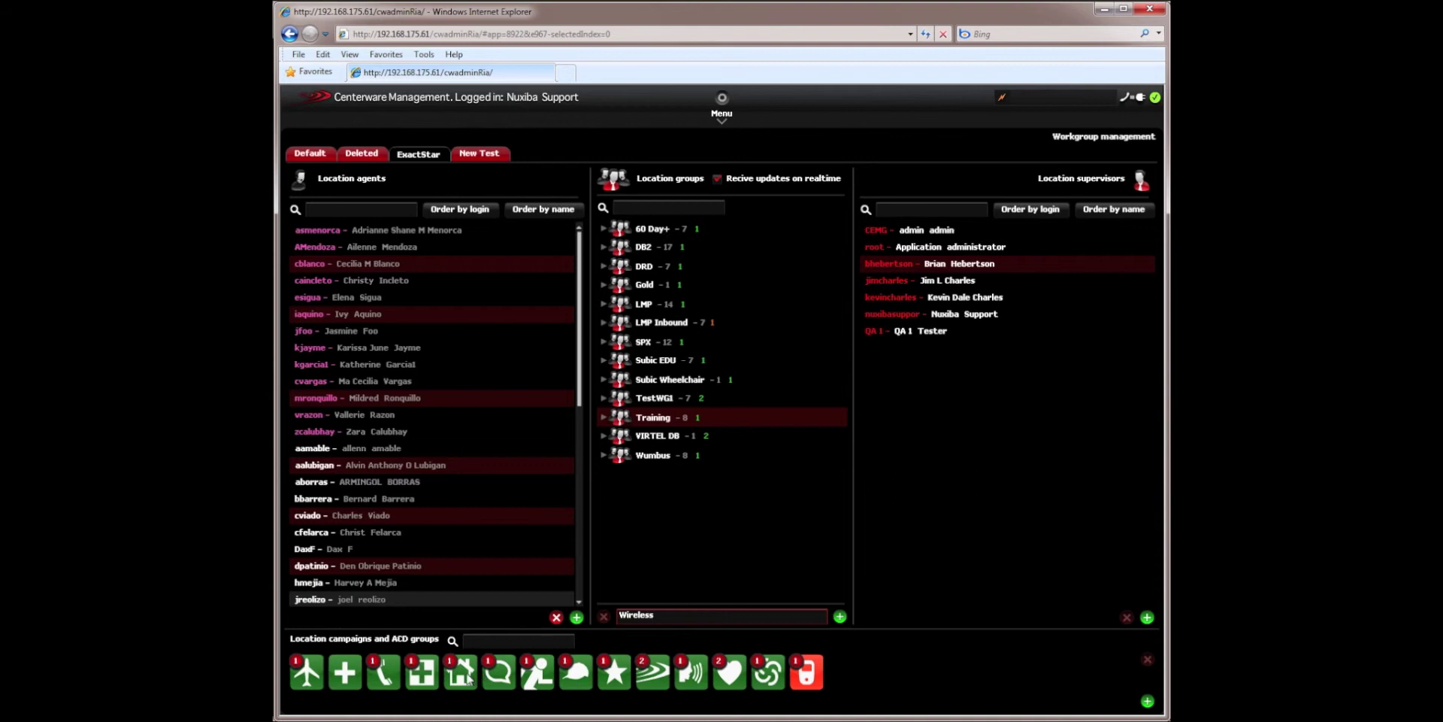
Show the location groups assigned to the DB2 campaign and inspect the star priorities of its agents.
click(392, 679)
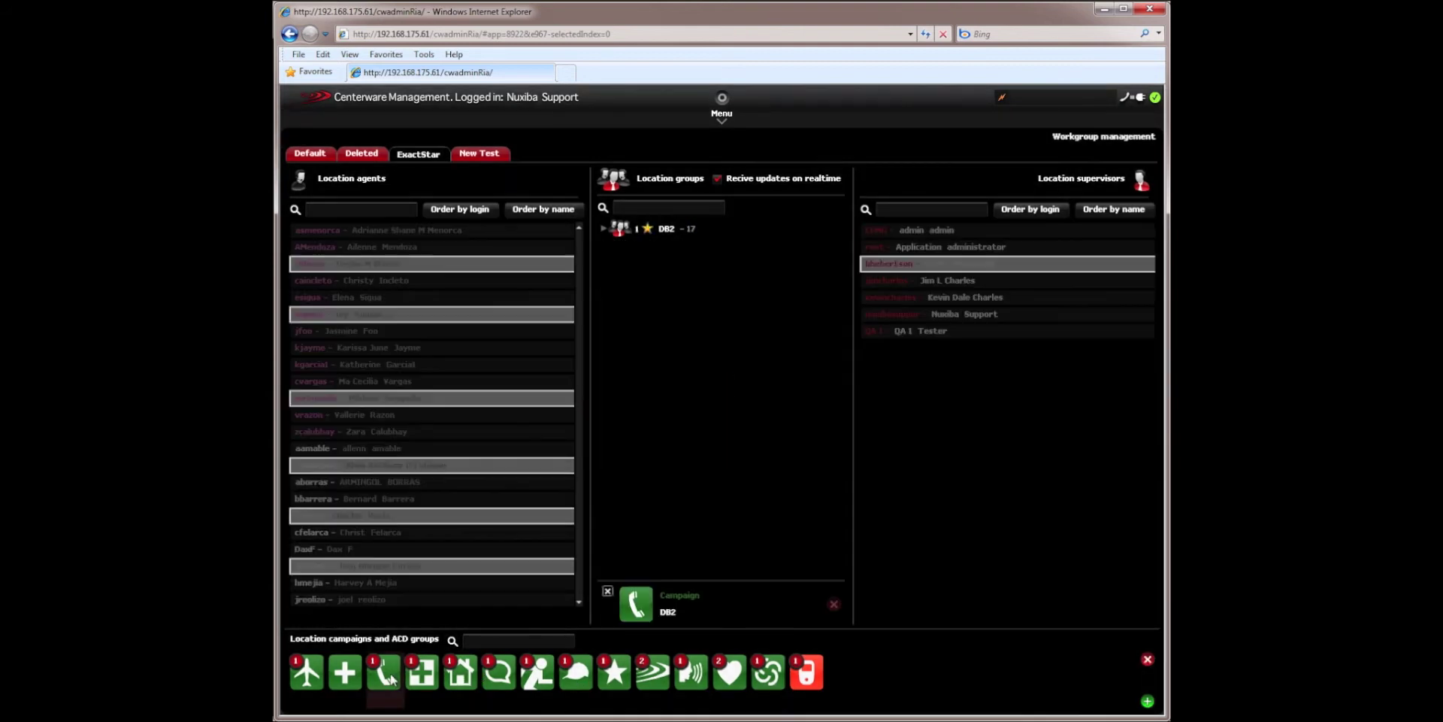
click(603, 228)
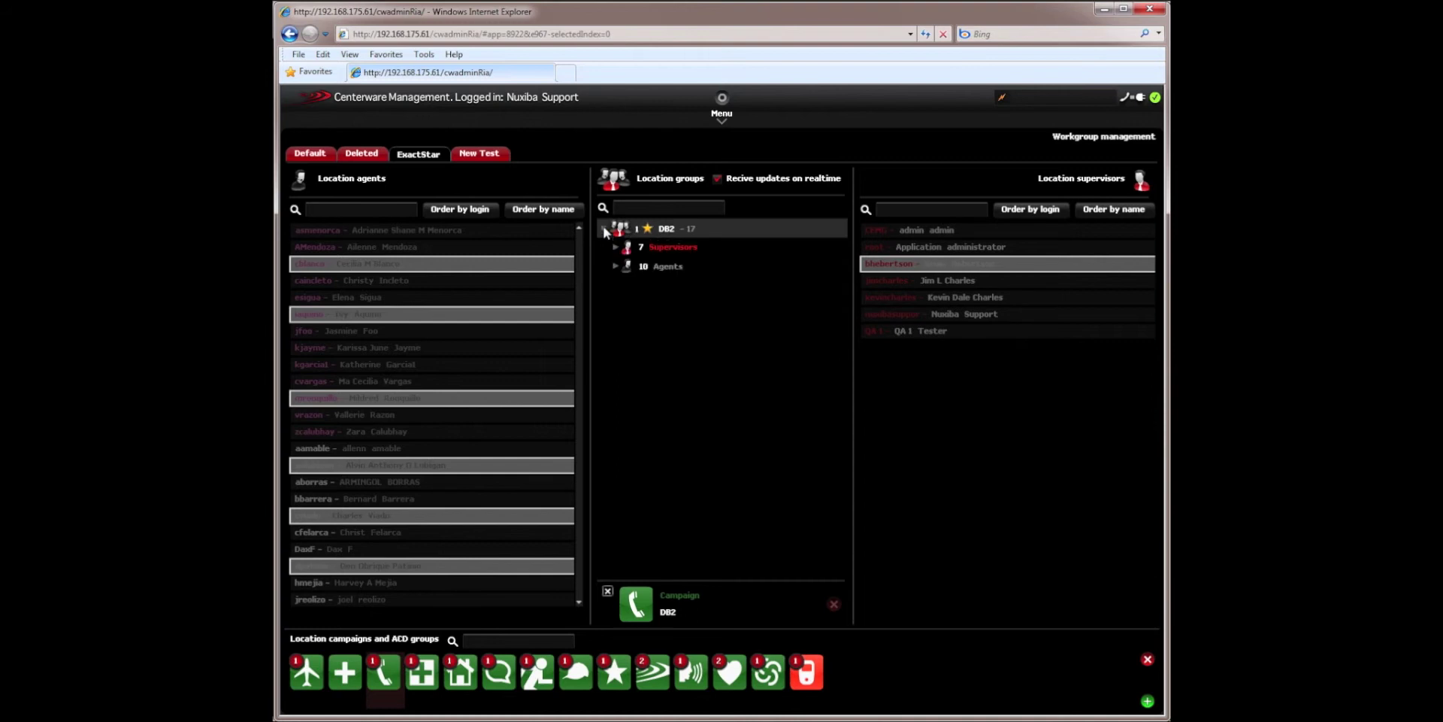
click(615, 266)
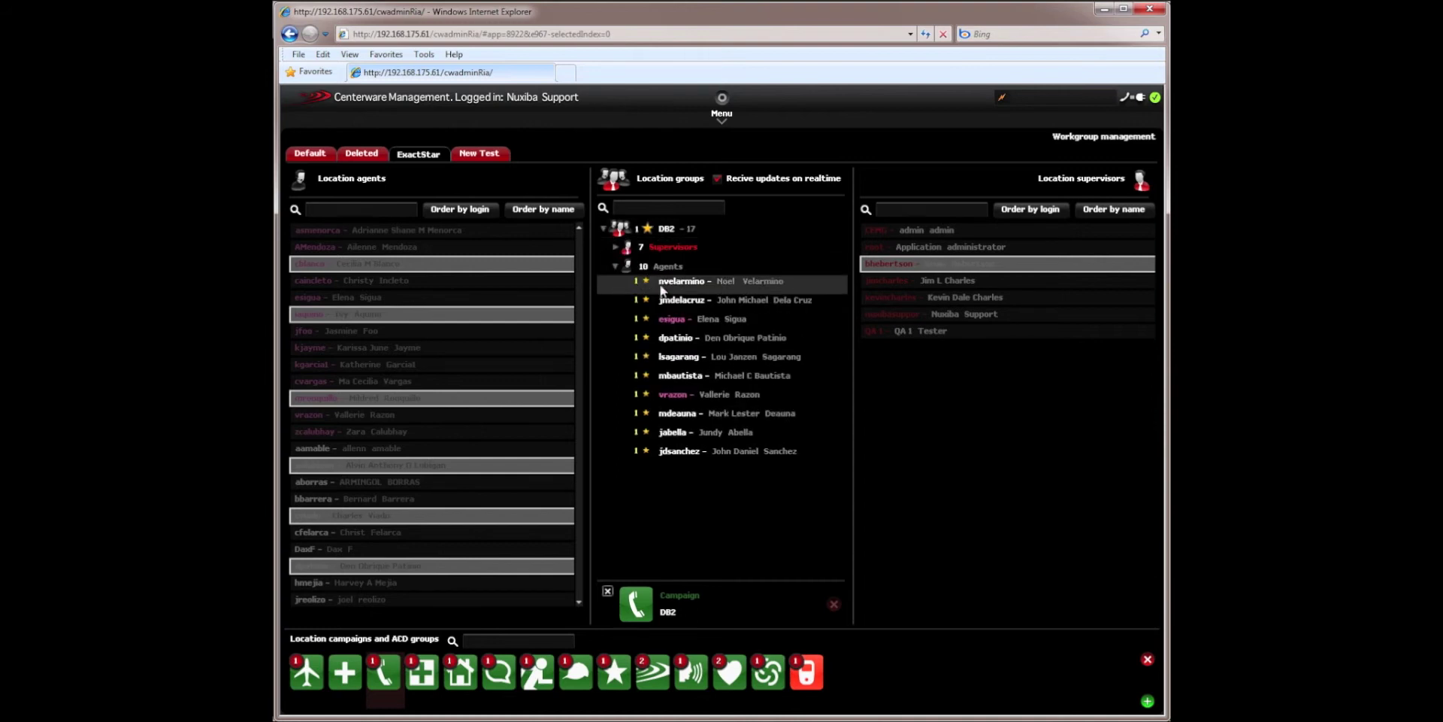
click(645, 318)
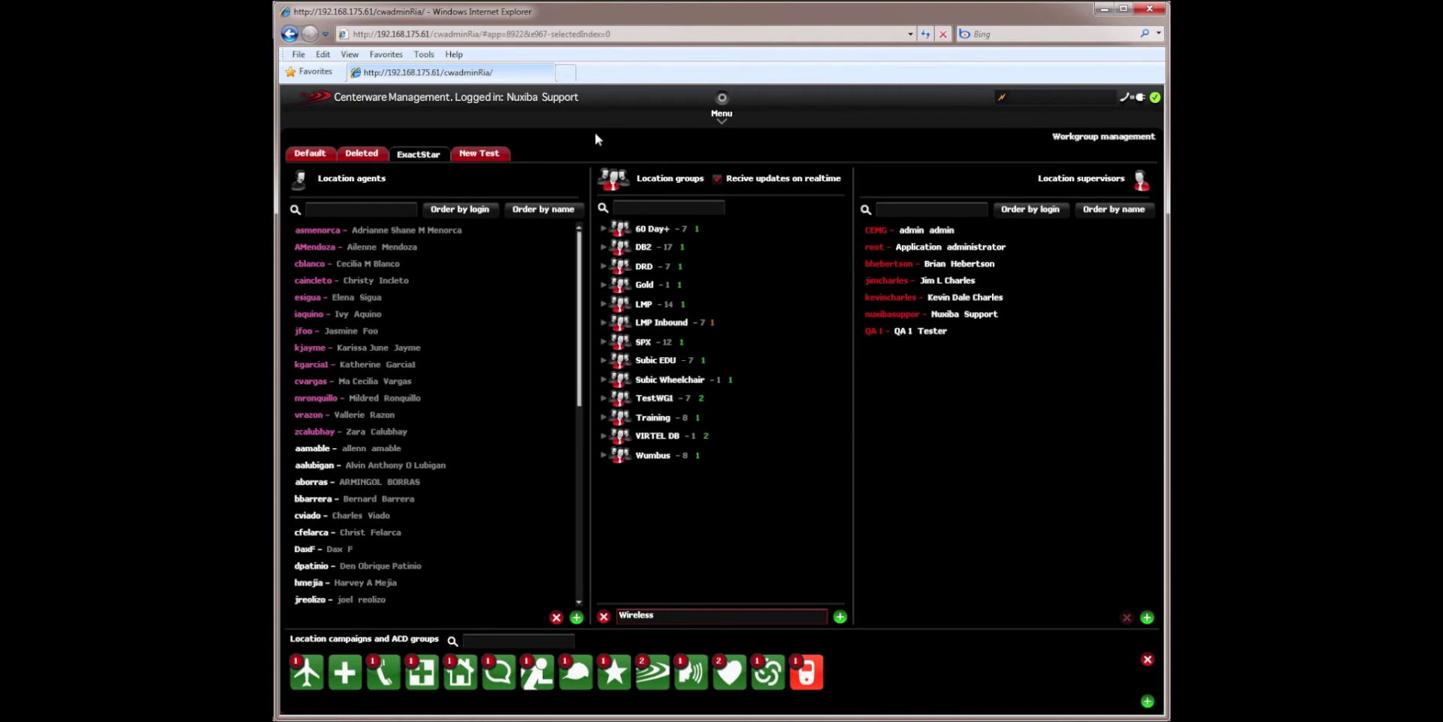
Review the DB2 campaign's settings, from wrap-up time and redial attempts to caller ID, dialing order and the remaining options.
mouse_move(568, 118)
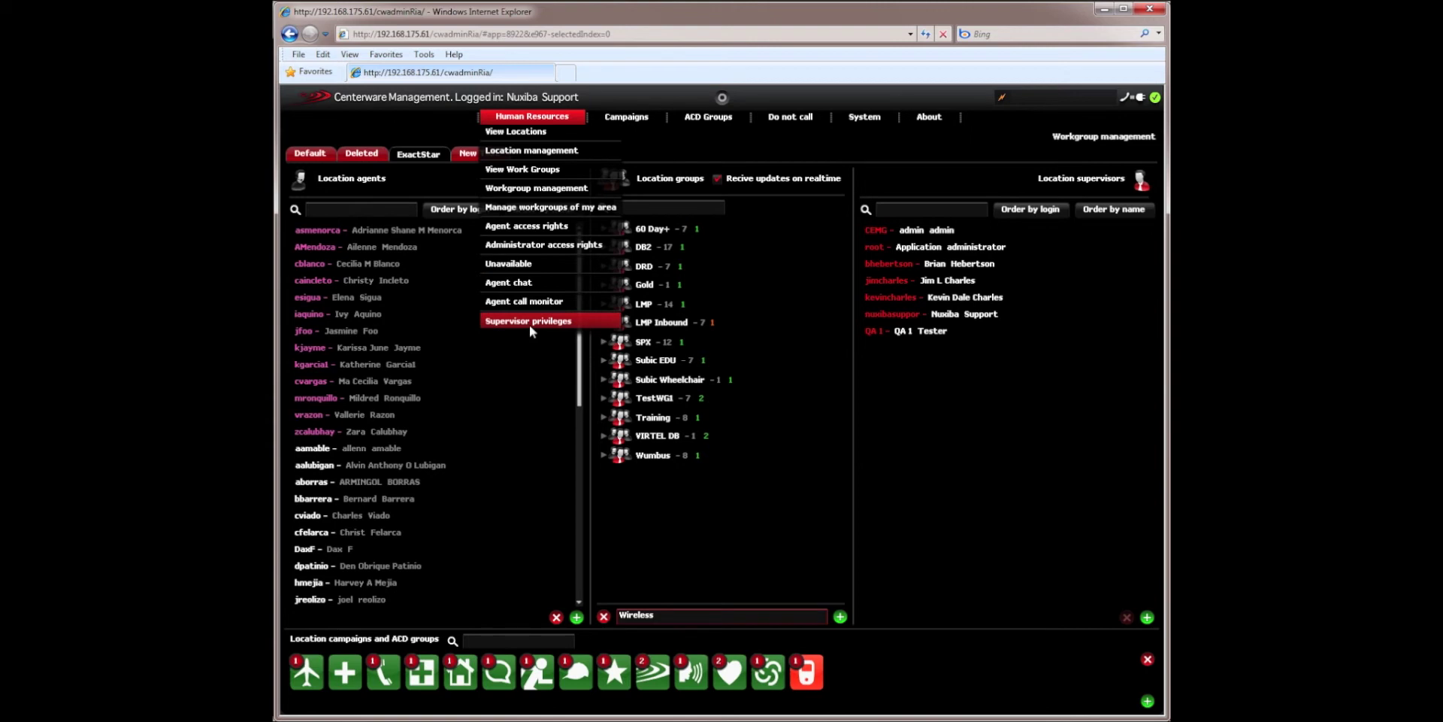
mouse_move(638, 121)
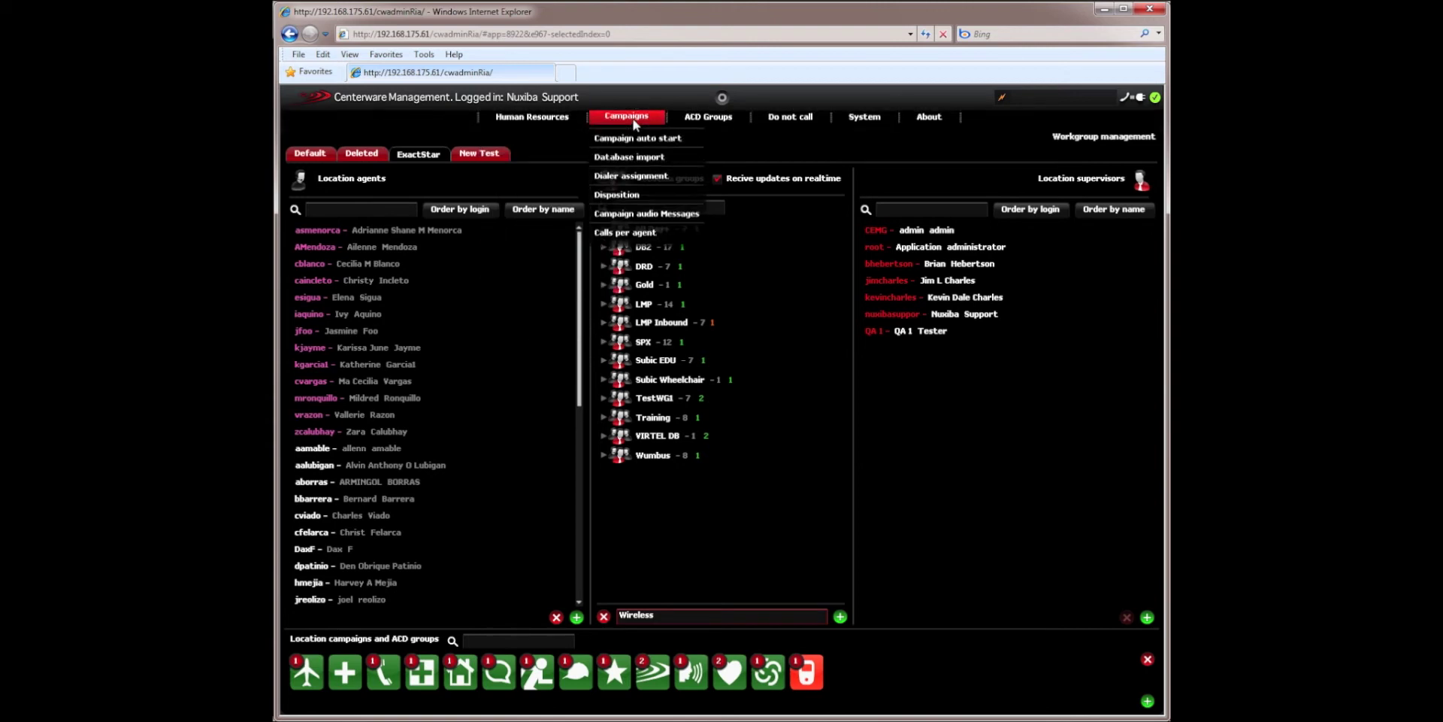
click(635, 151)
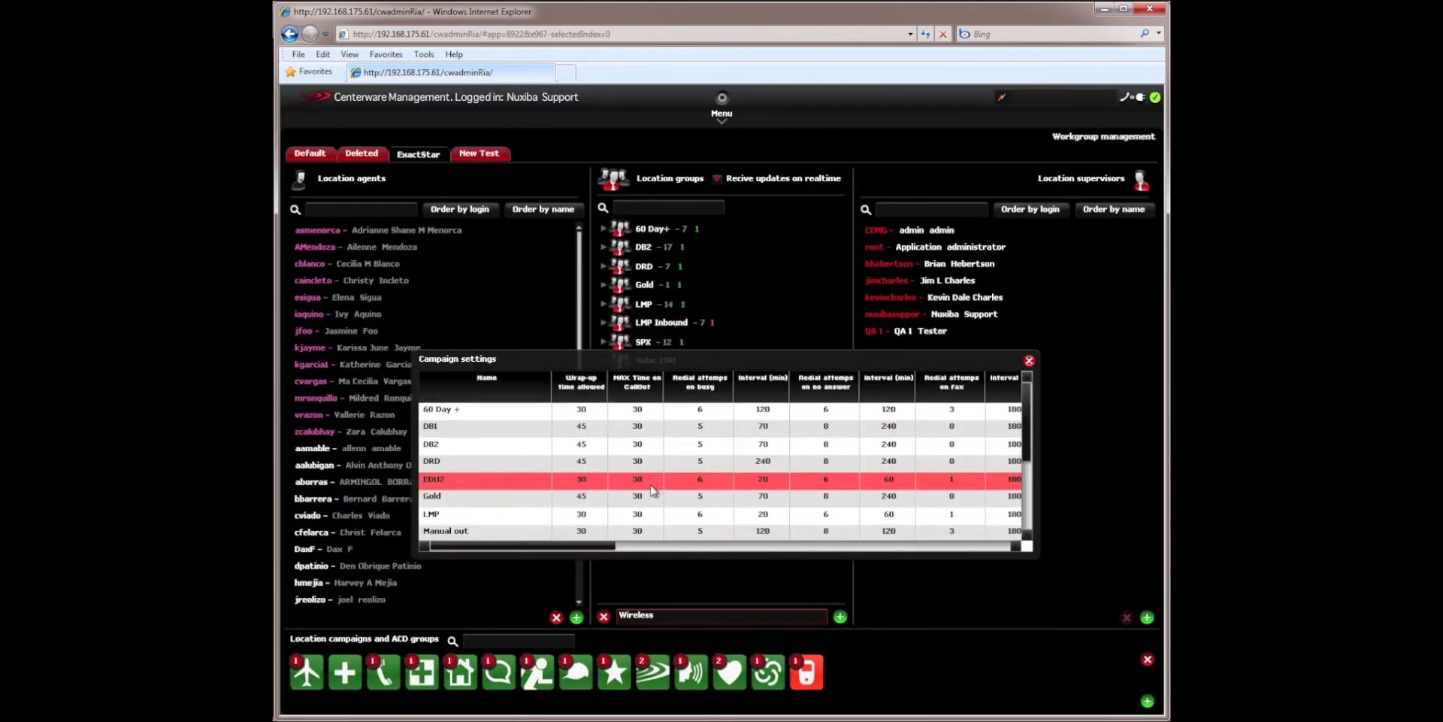
click(462, 450)
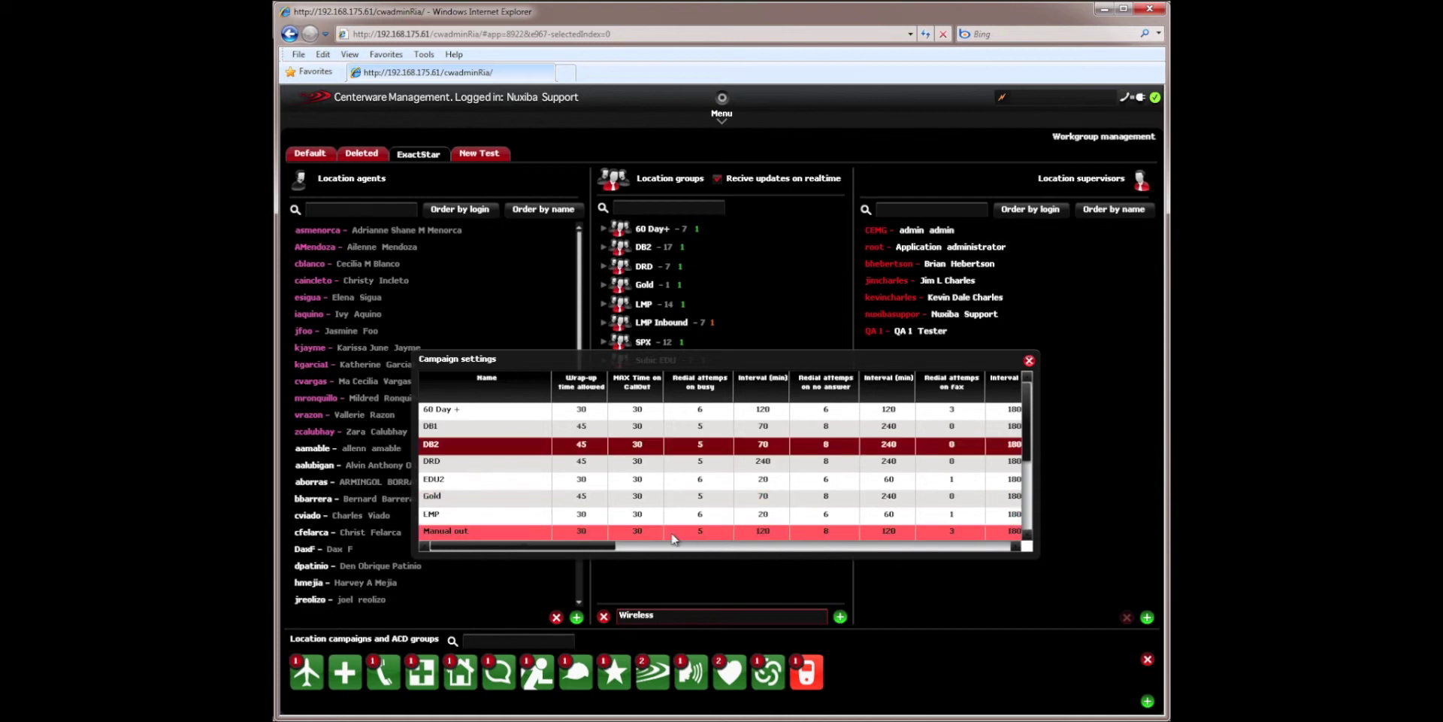
drag(603, 547, 791, 547)
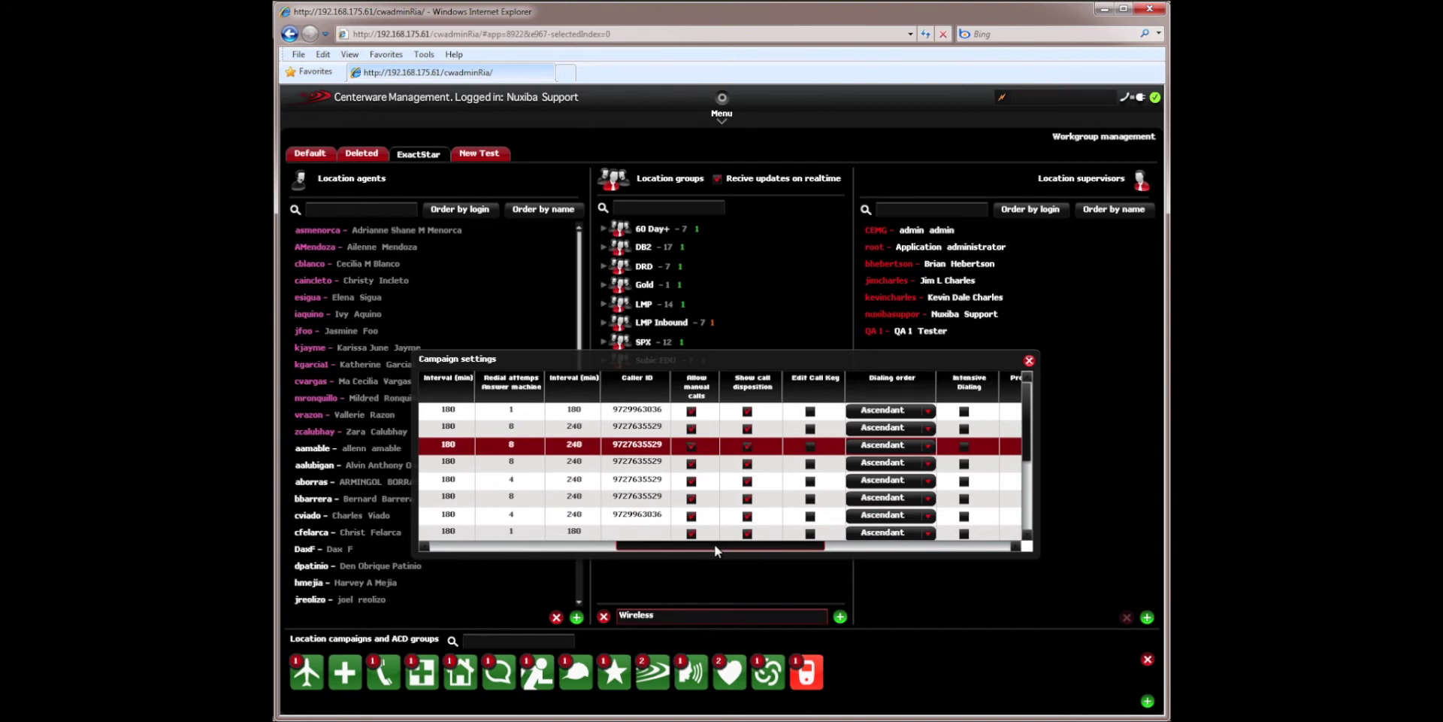
drag(711, 544, 895, 546)
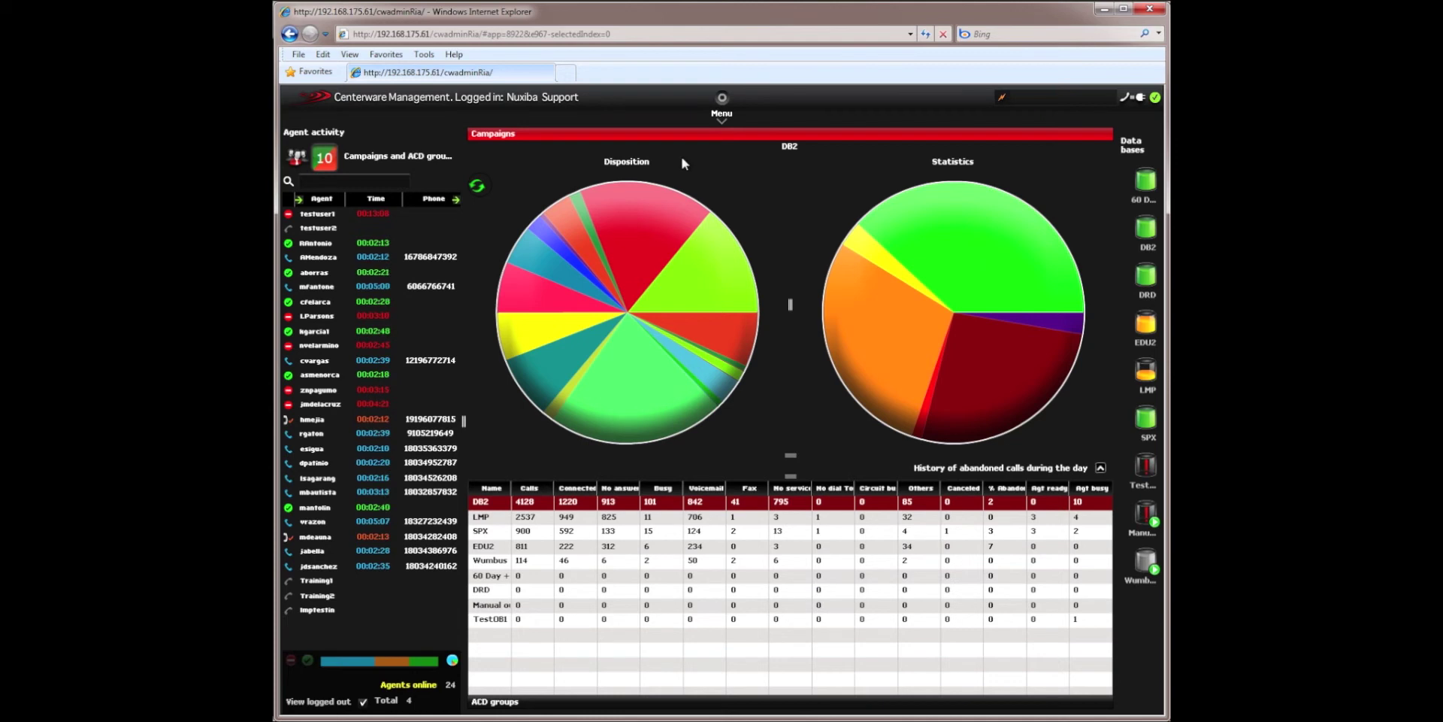
Start a campaign database import from an existing Excel file and select Sheet1$ as the source table.
click(658, 119)
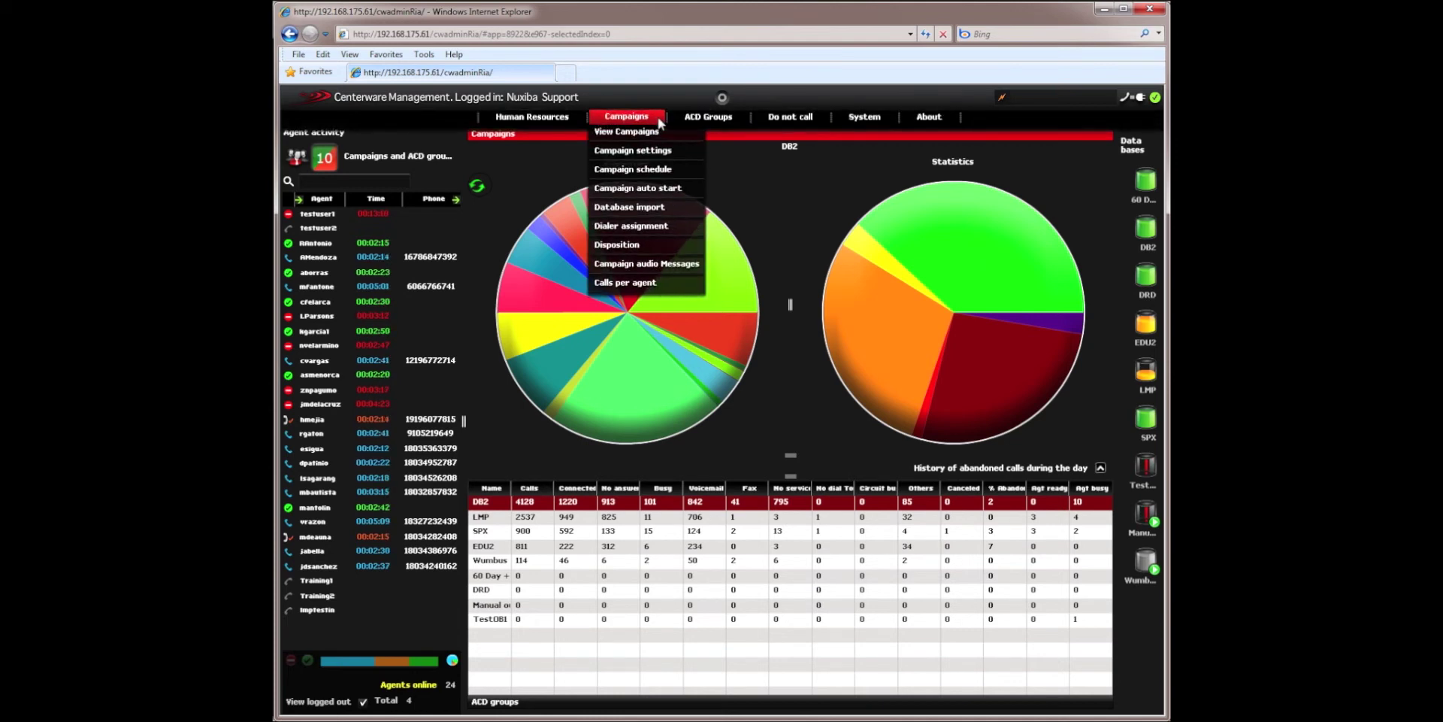
click(639, 205)
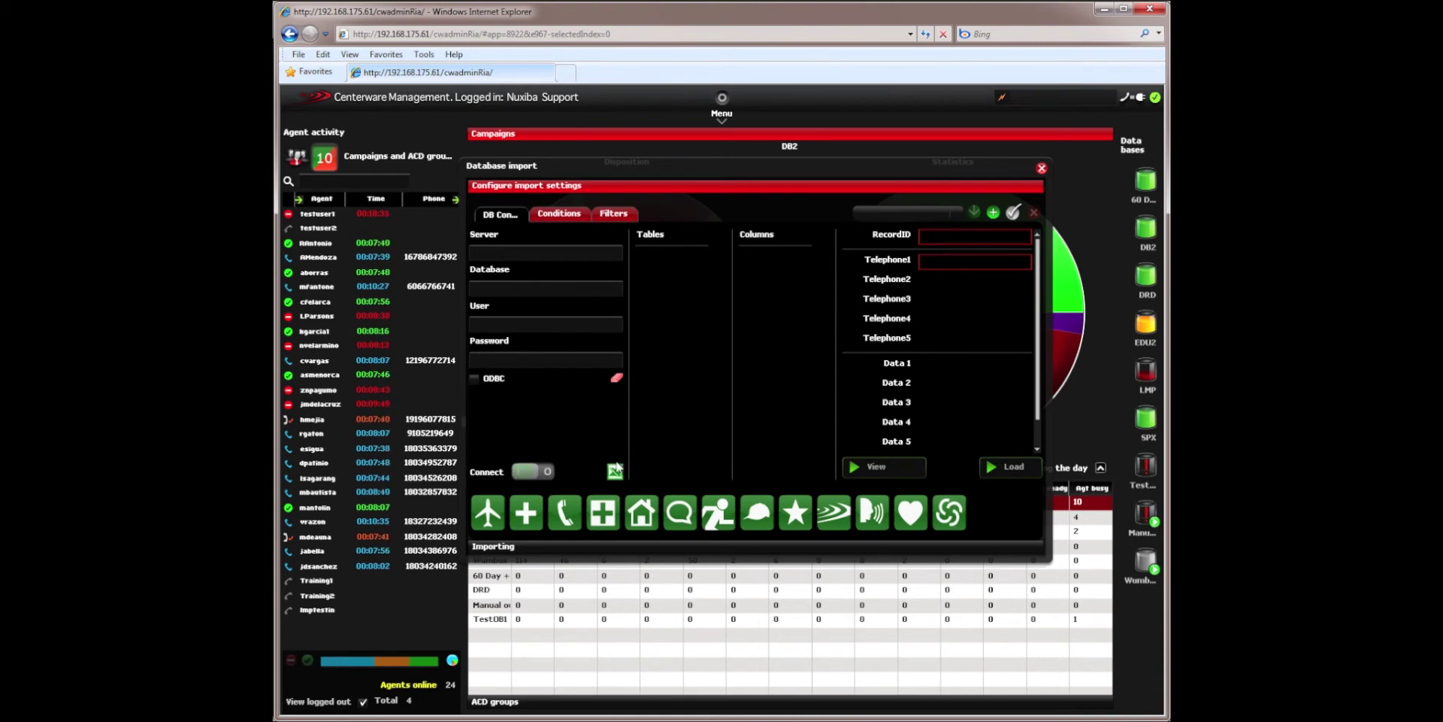
click(615, 471)
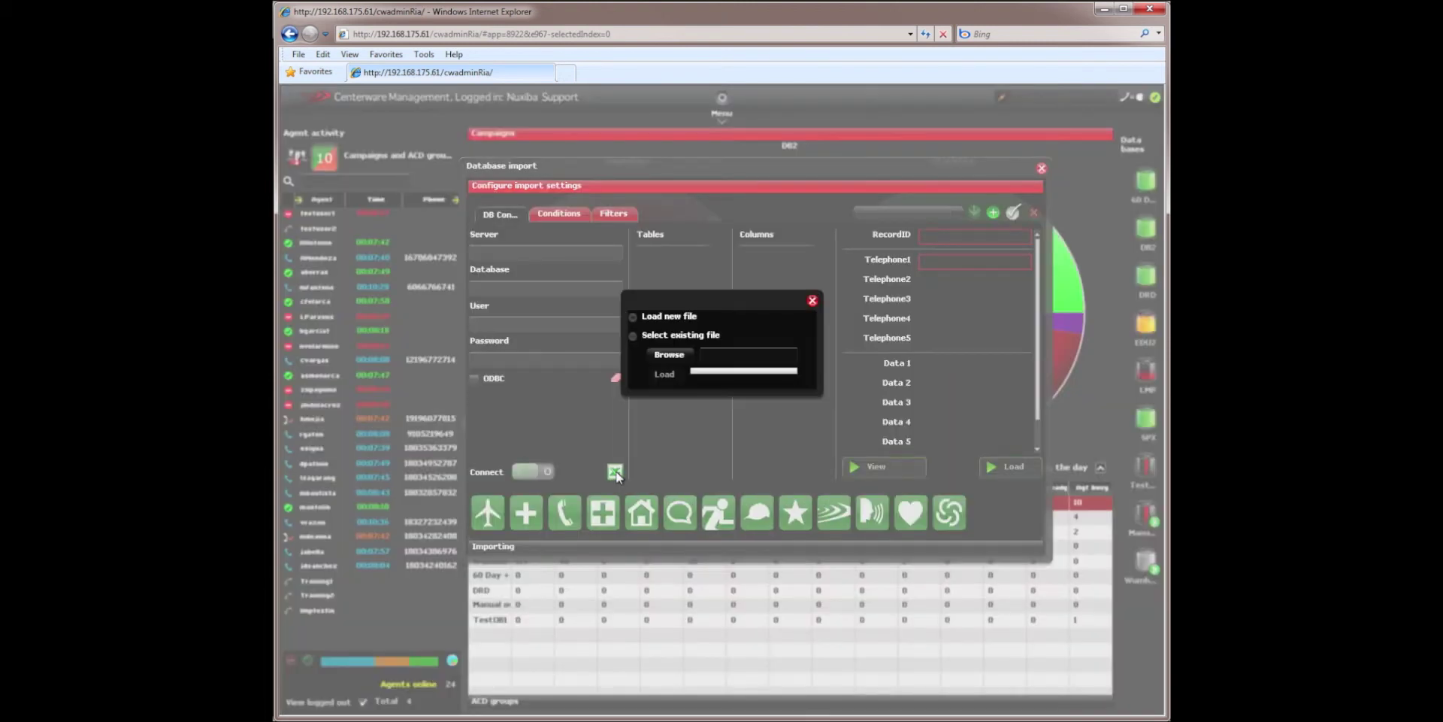
click(669, 354)
double_click(406, 94)
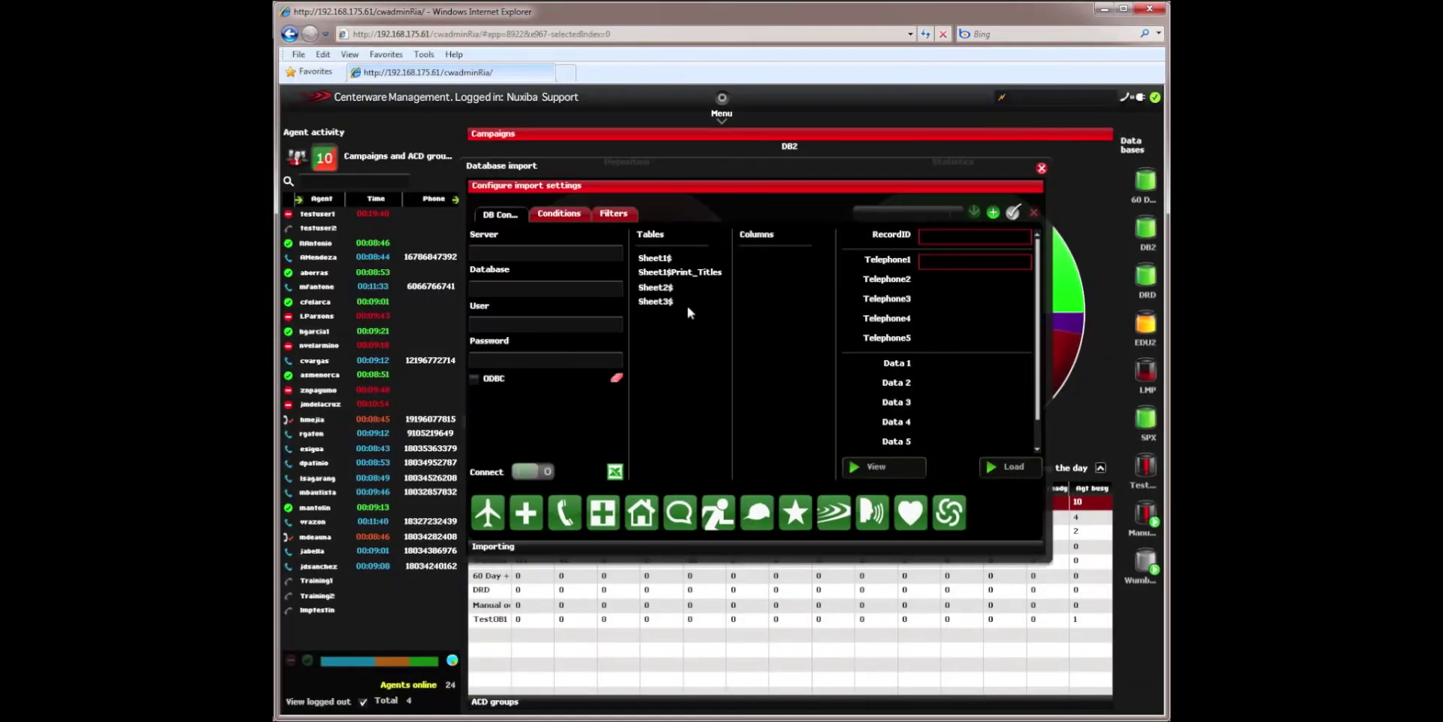
click(669, 258)
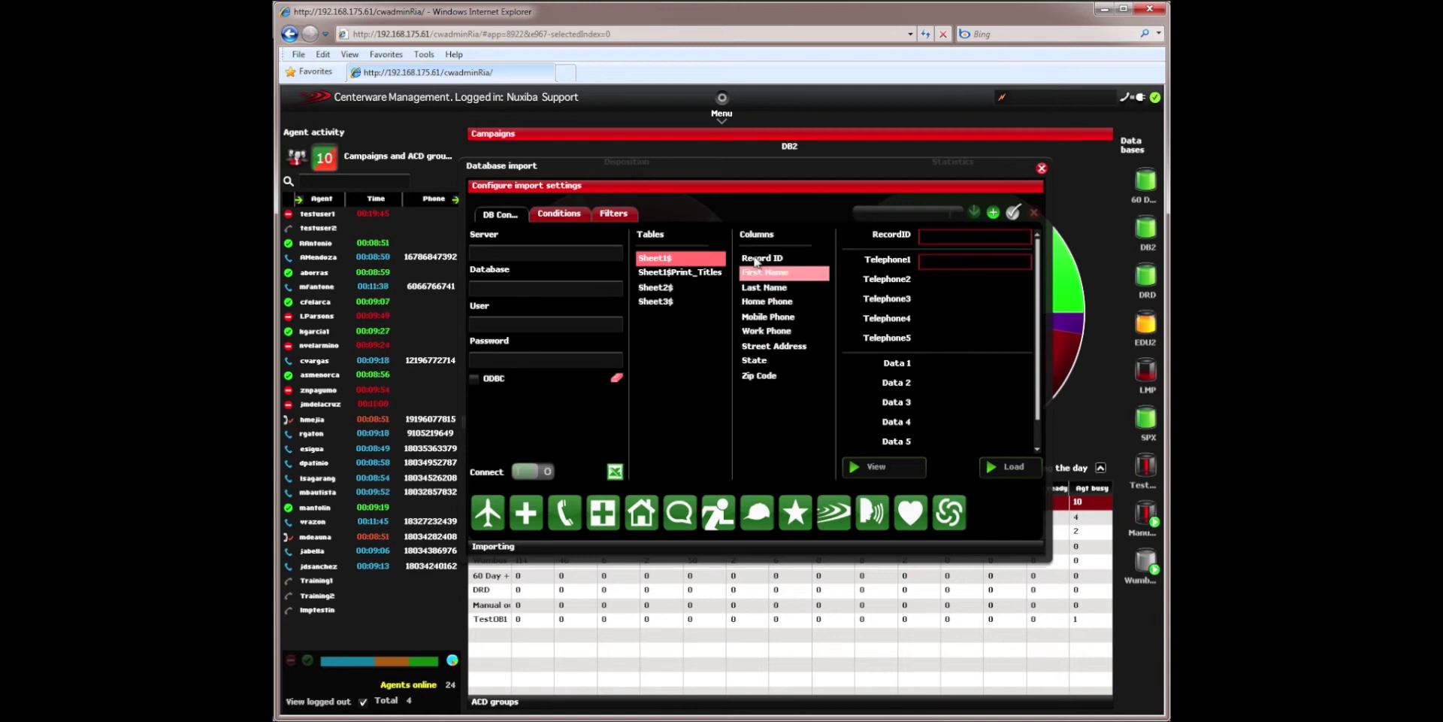
Map Record ID to RecordID, Home, Mobile and Work Phone to Telephone1–3, and First Name, Last Name and Home Phone to Data 1–3.
drag(761, 257, 929, 248)
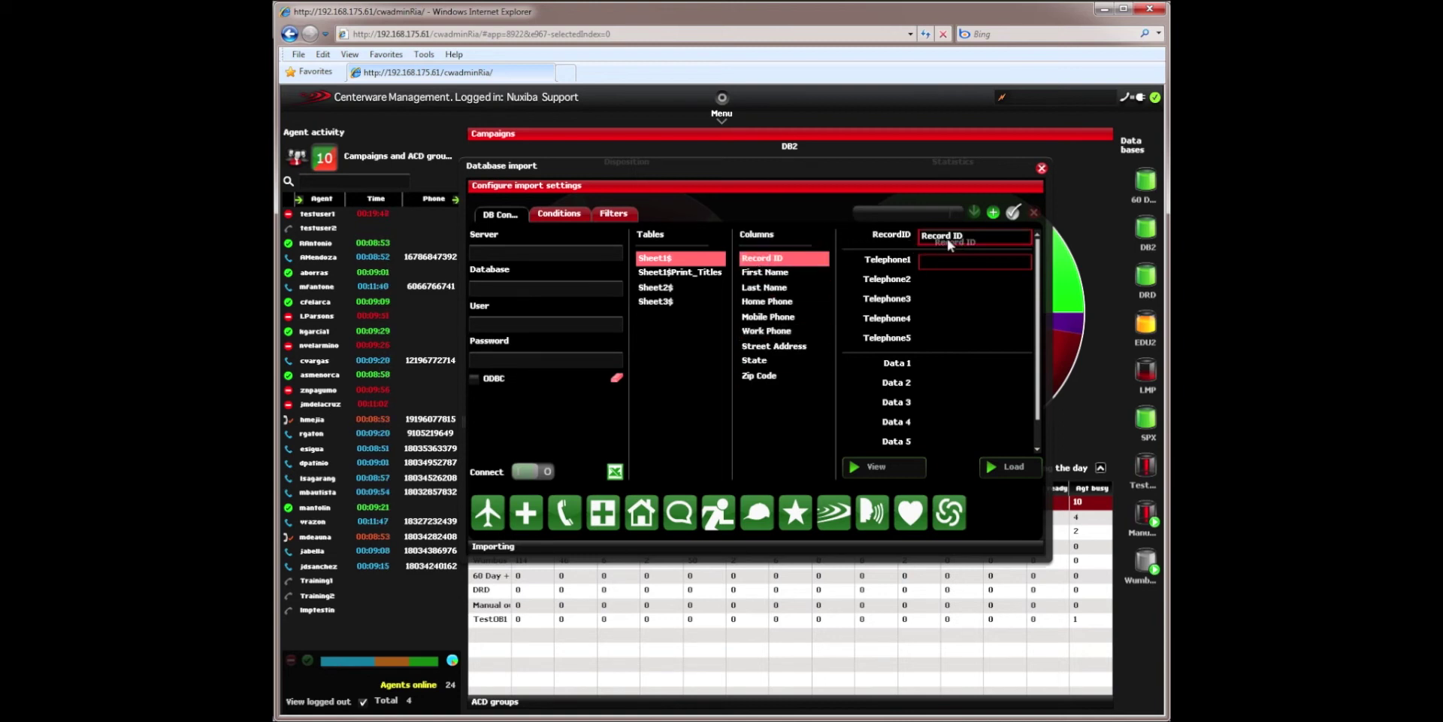
drag(789, 272, 916, 380)
drag(767, 302, 945, 262)
click(778, 318)
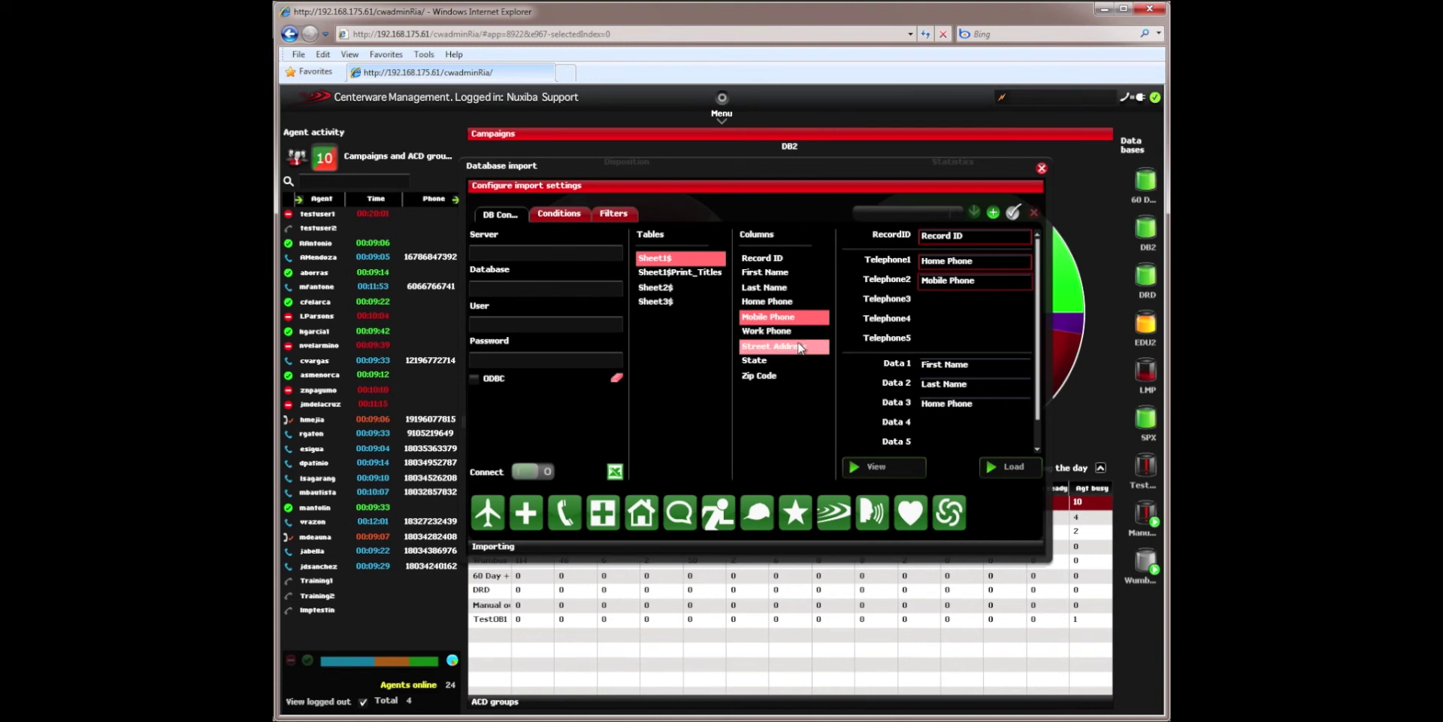
click(763, 336)
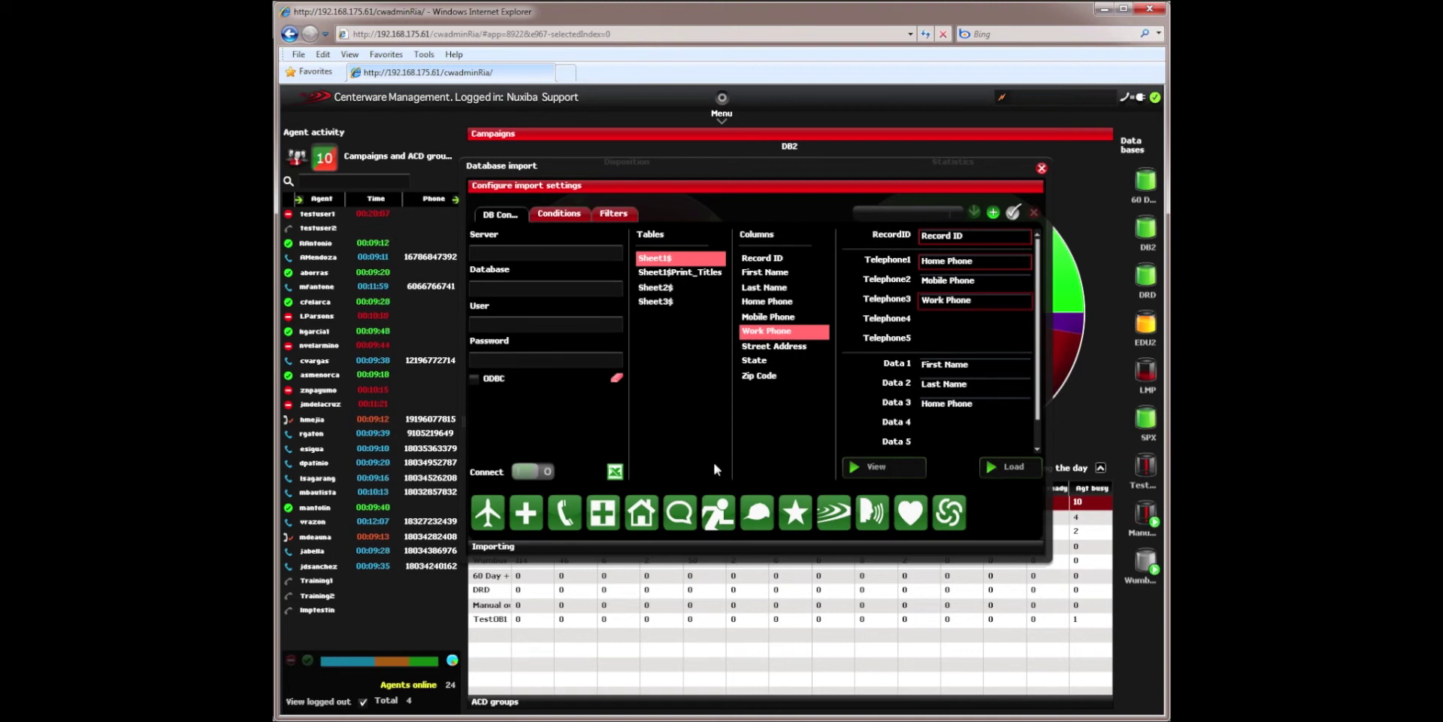
Check the fields and comparison operators available for the import conditions.
click(559, 213)
click(593, 239)
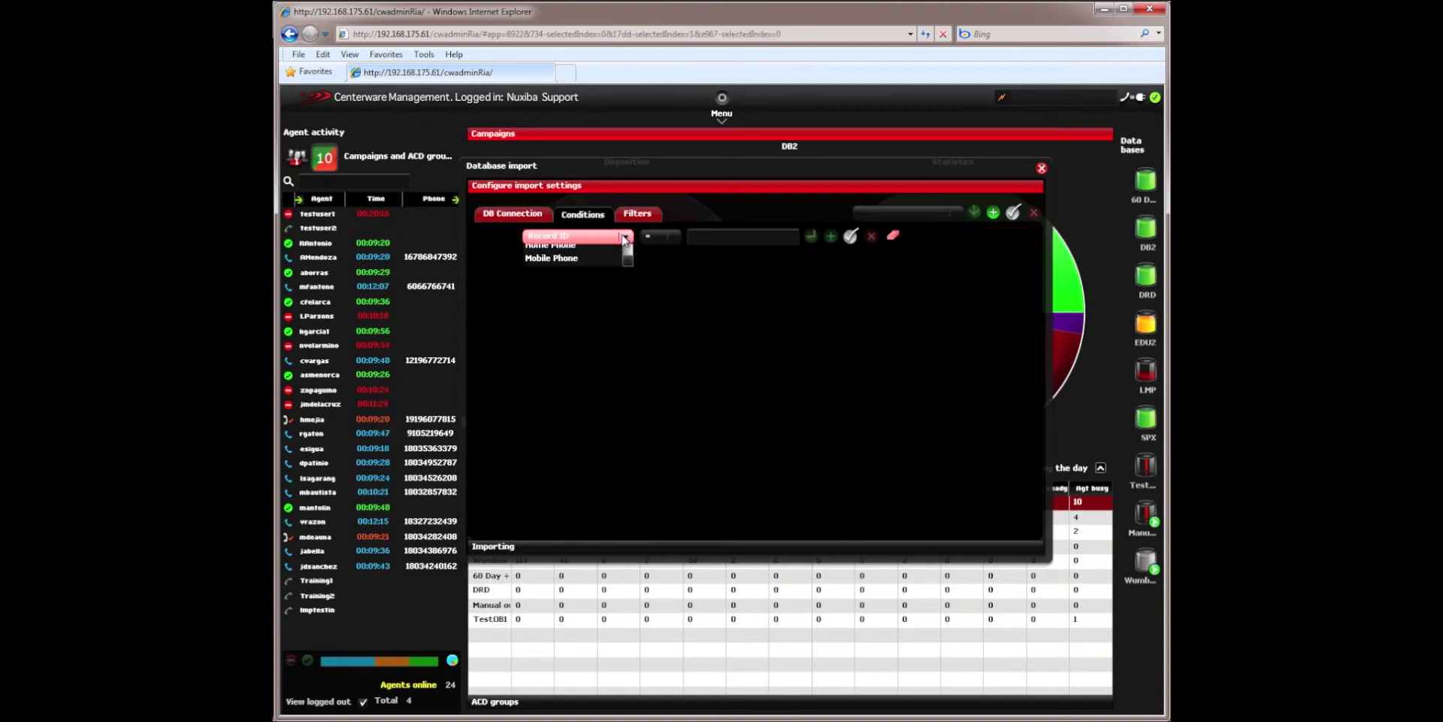
click(621, 234)
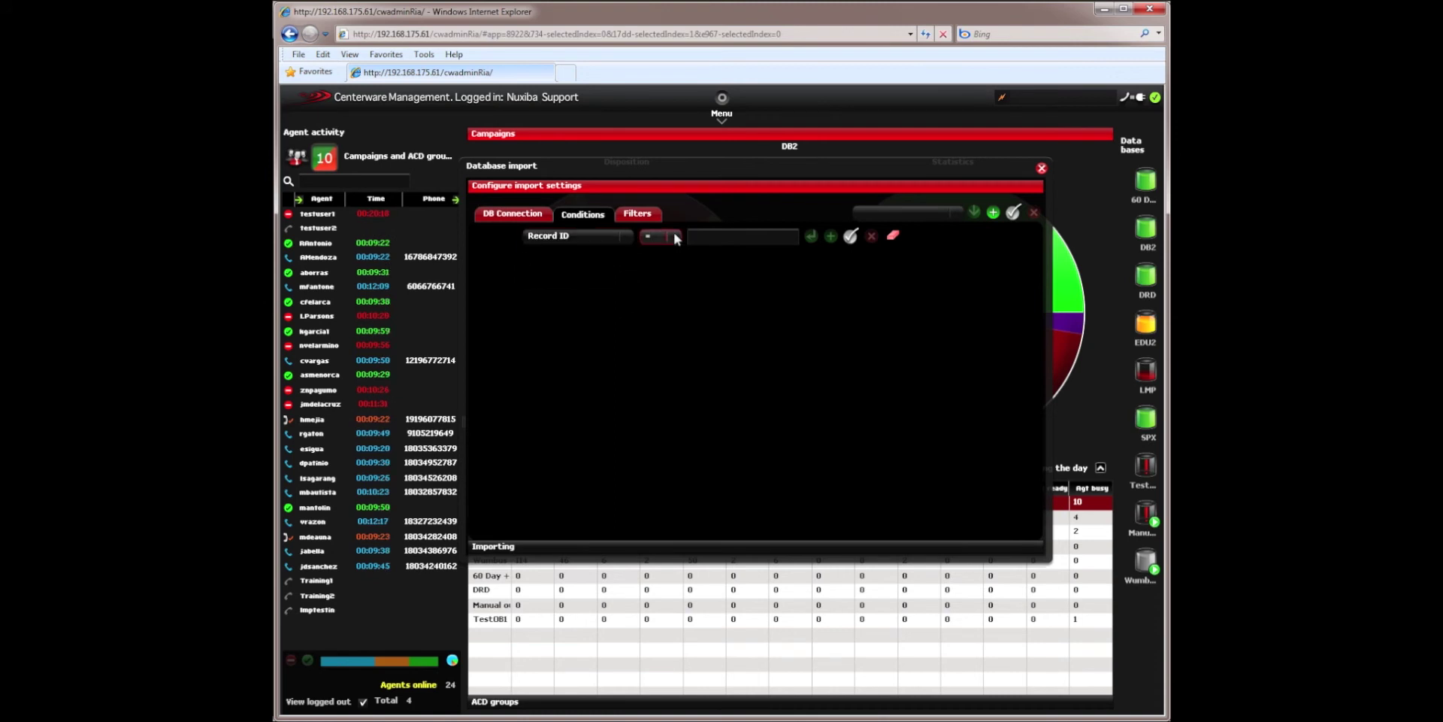
click(675, 237)
click(671, 234)
Set the import filter's correction of telephones to Clean digits, and return to the import conditions.
click(638, 214)
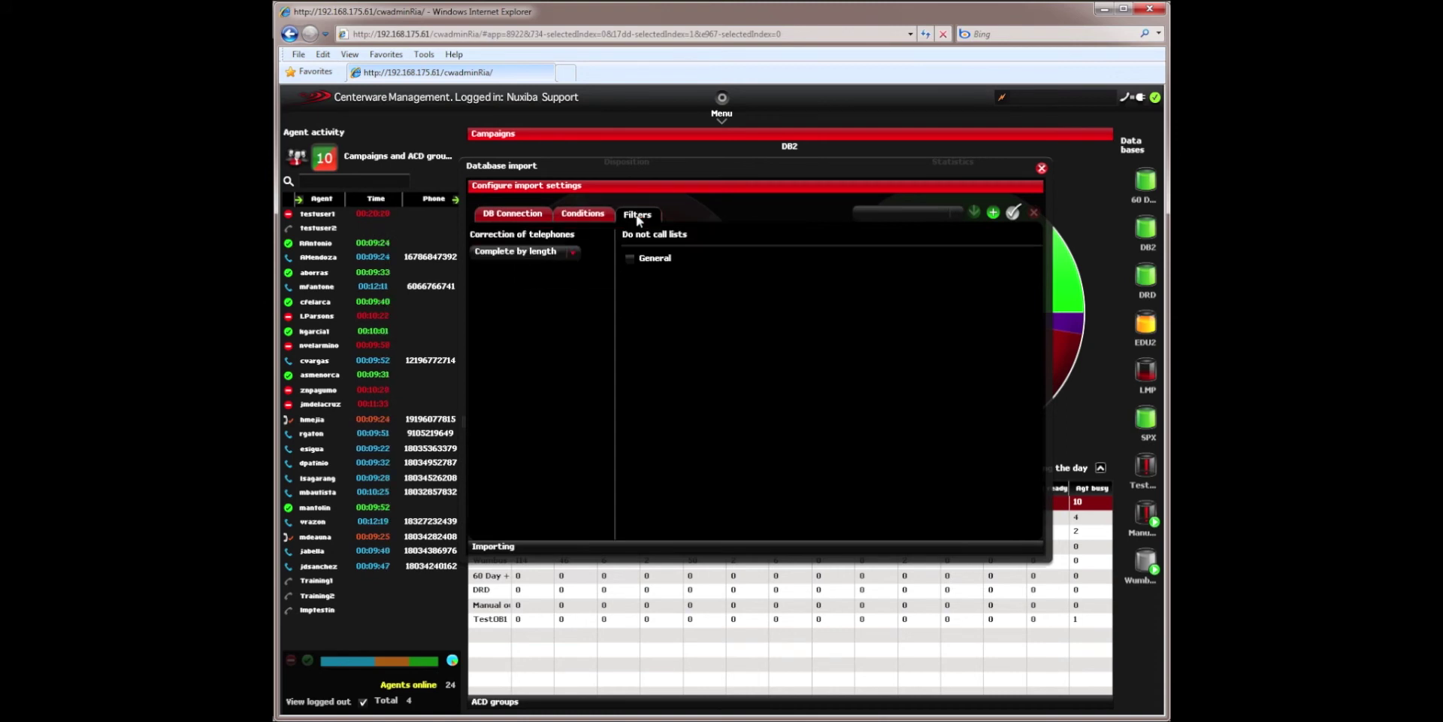
click(573, 252)
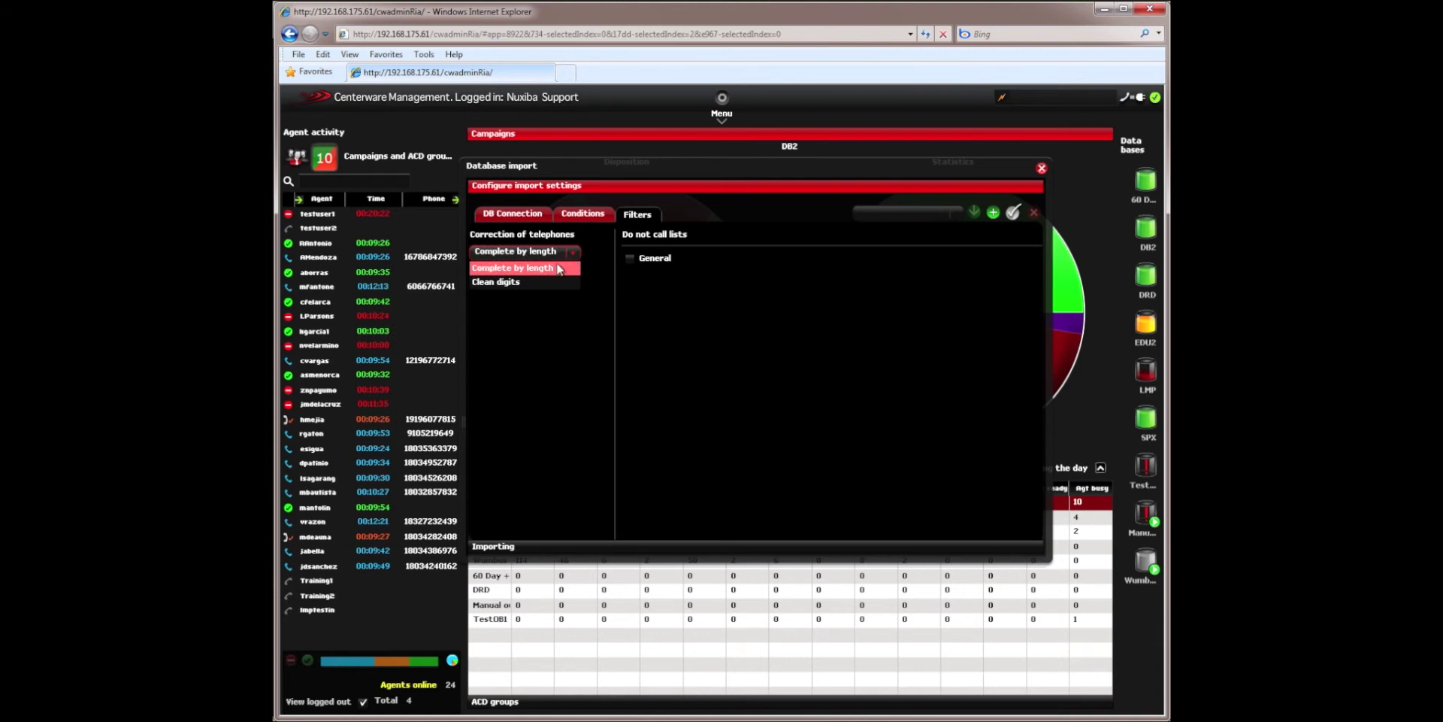
click(519, 282)
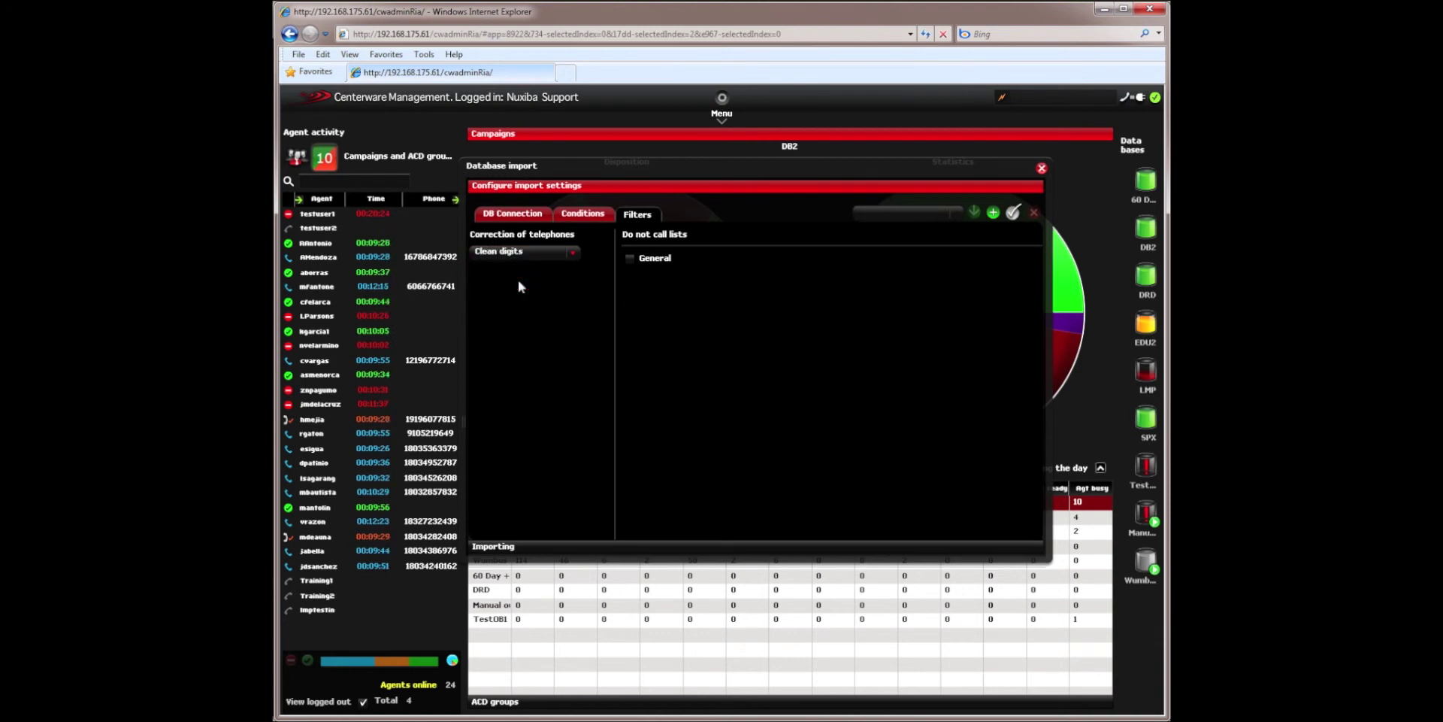
click(582, 214)
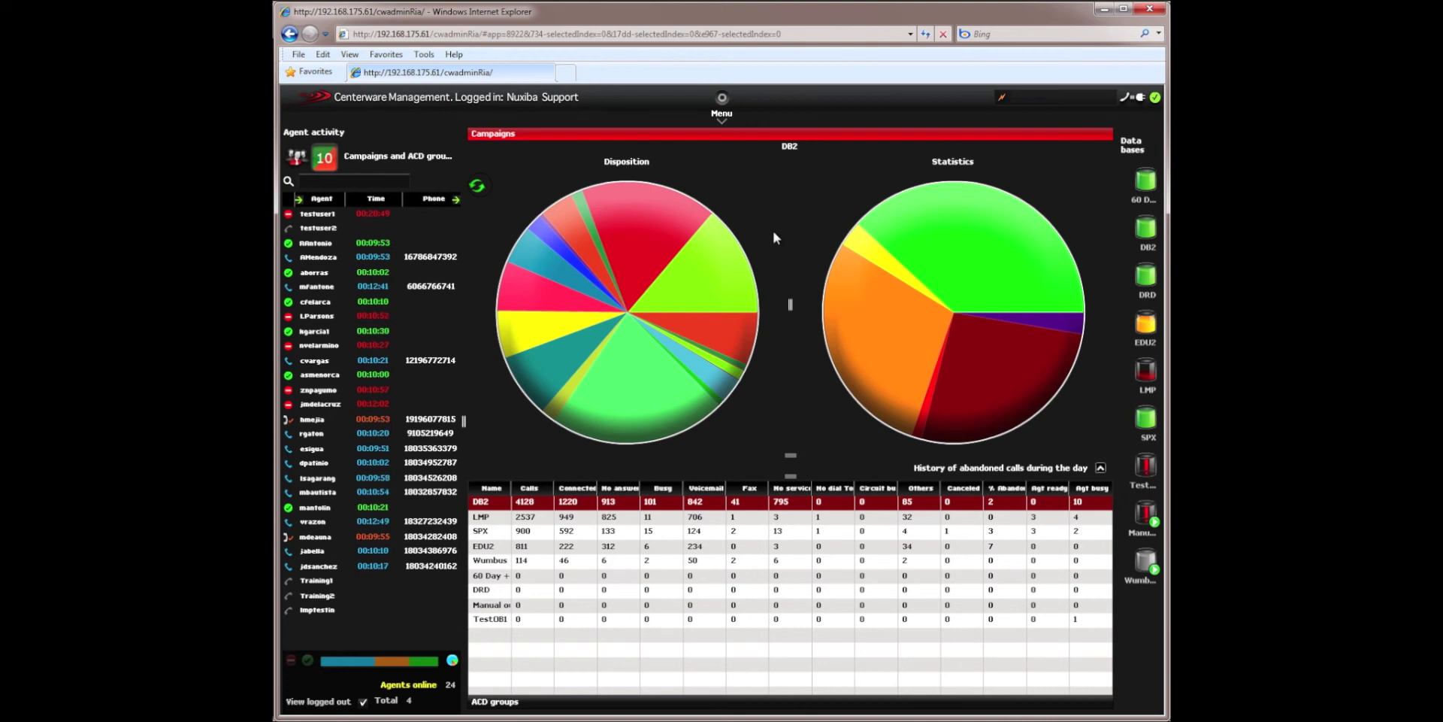
Reopen the campaign settings and examine the answer machine detection, voicemail detection and compliance options.
mouse_move(799, 118)
mouse_move(637, 118)
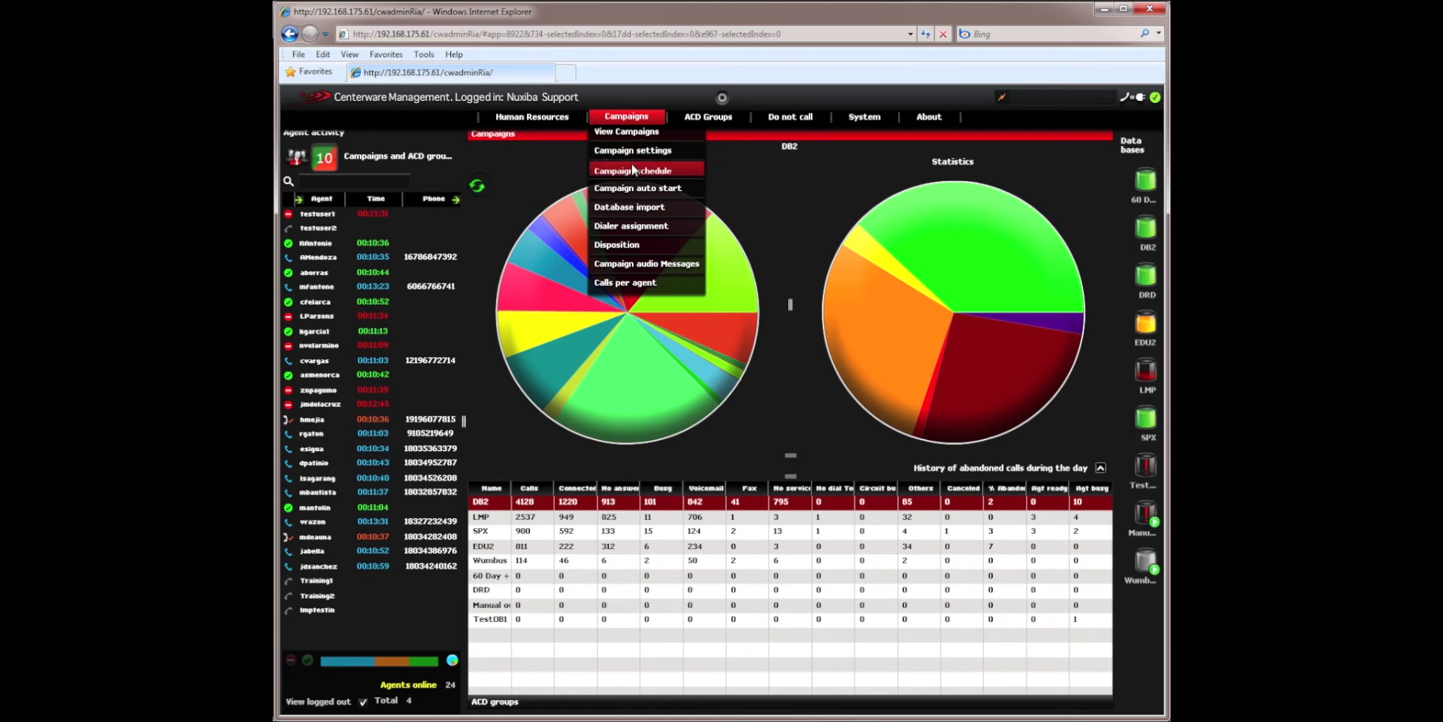
click(632, 150)
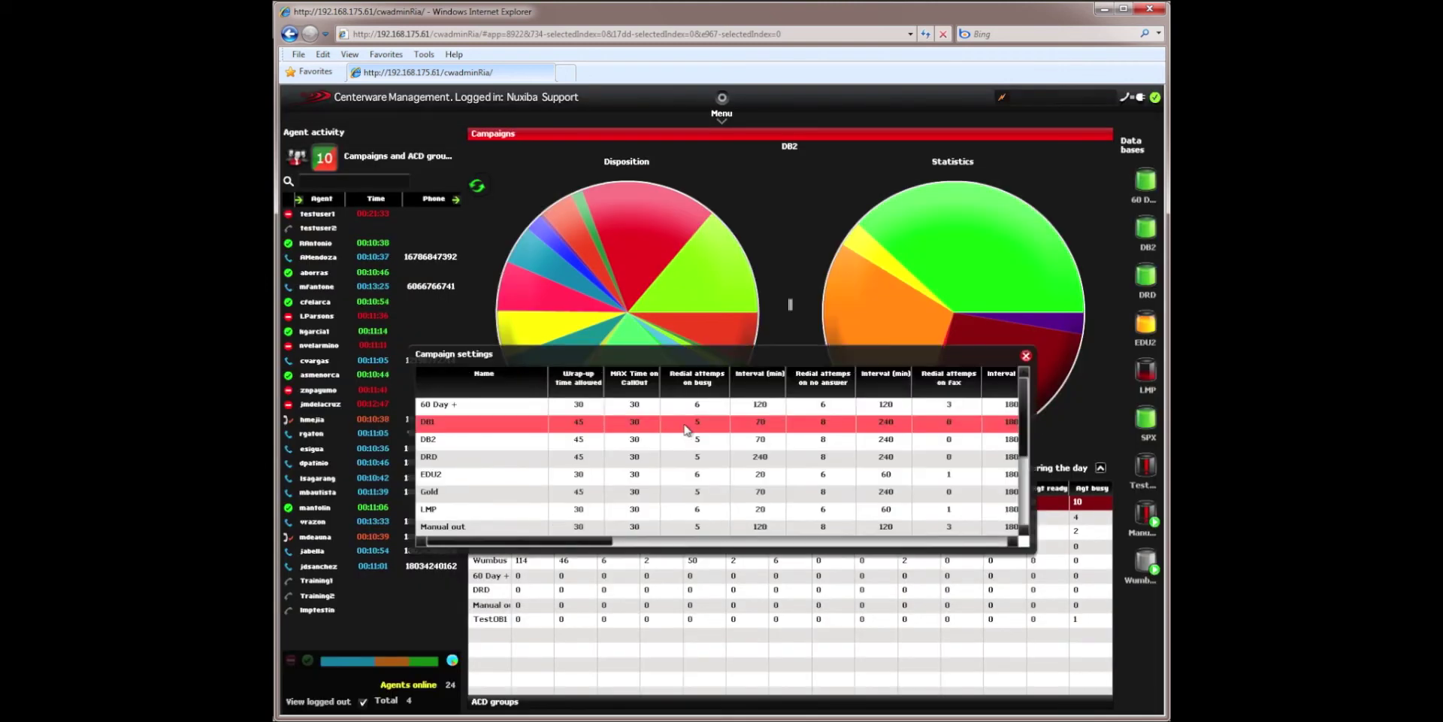
drag(578, 544, 923, 538)
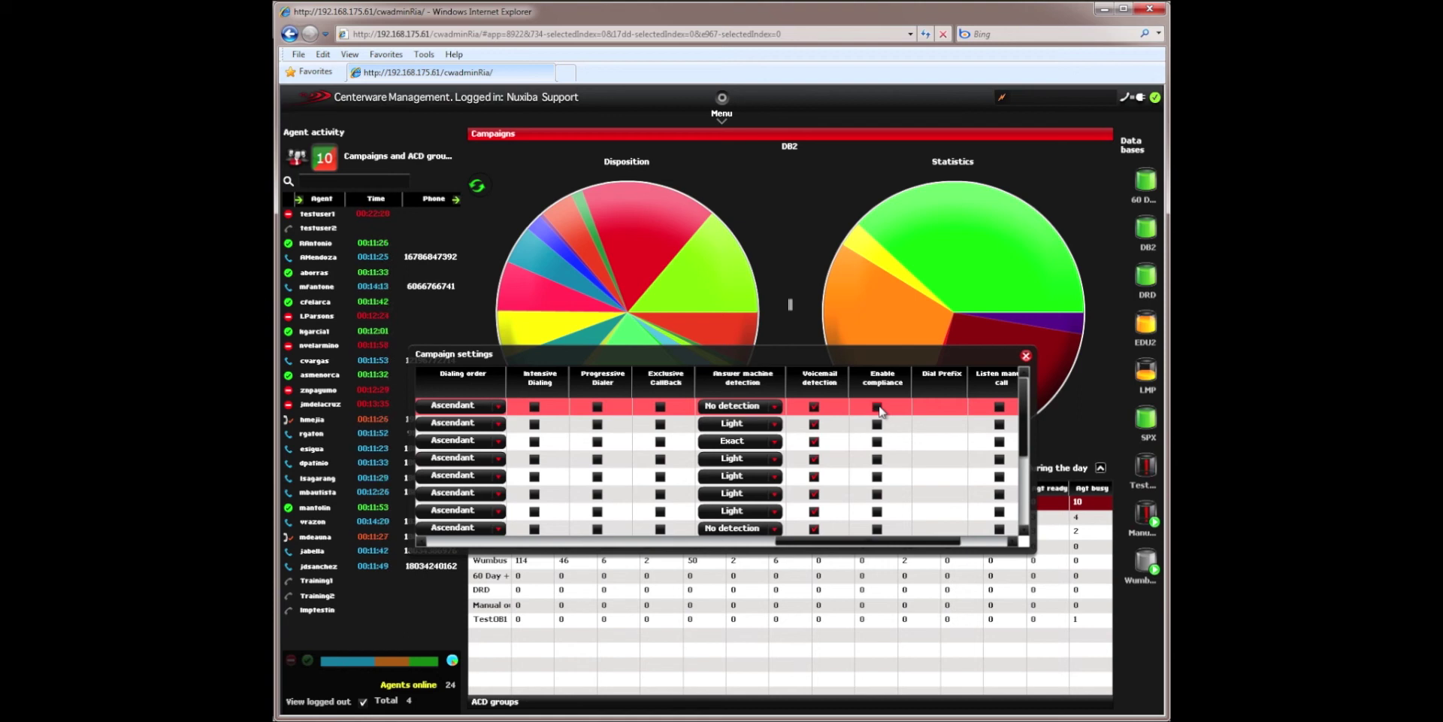
click(817, 210)
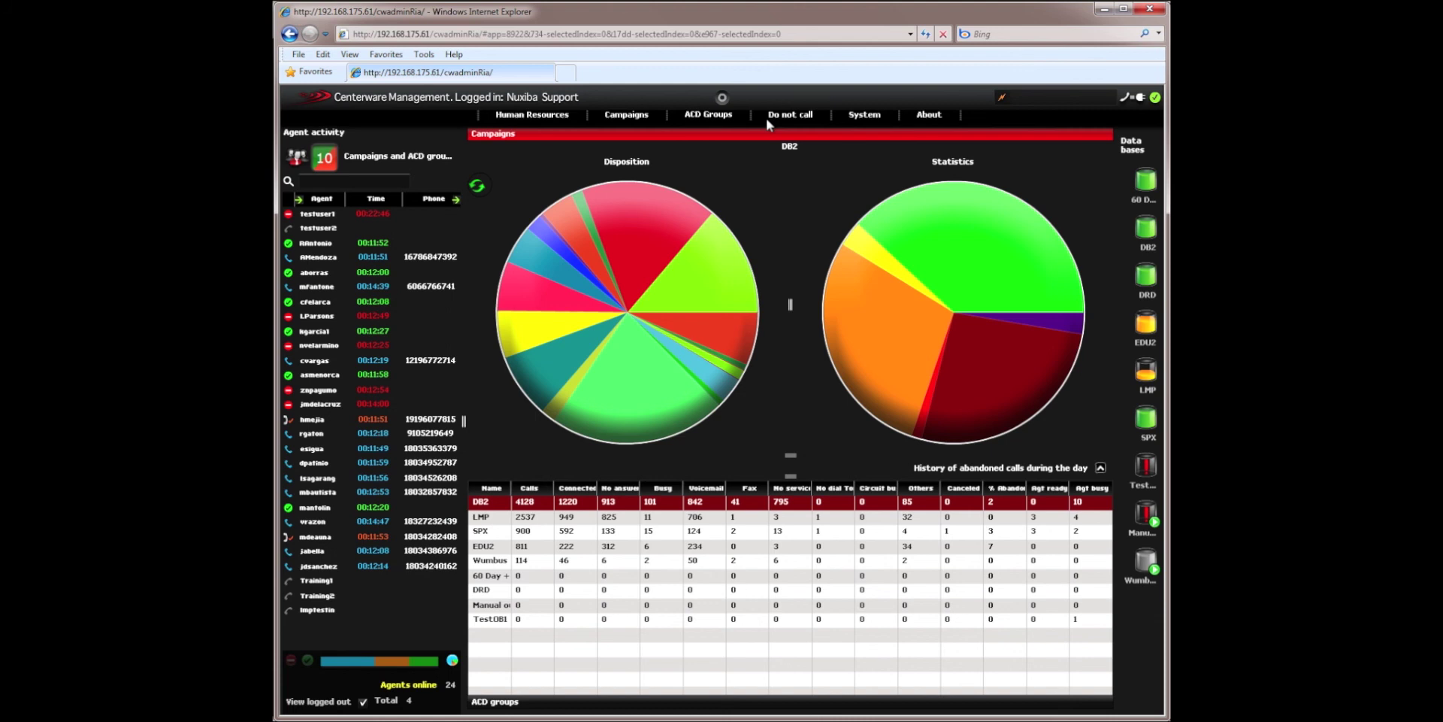
Browse the configuration options available for ACD groups.
mouse_move(708, 120)
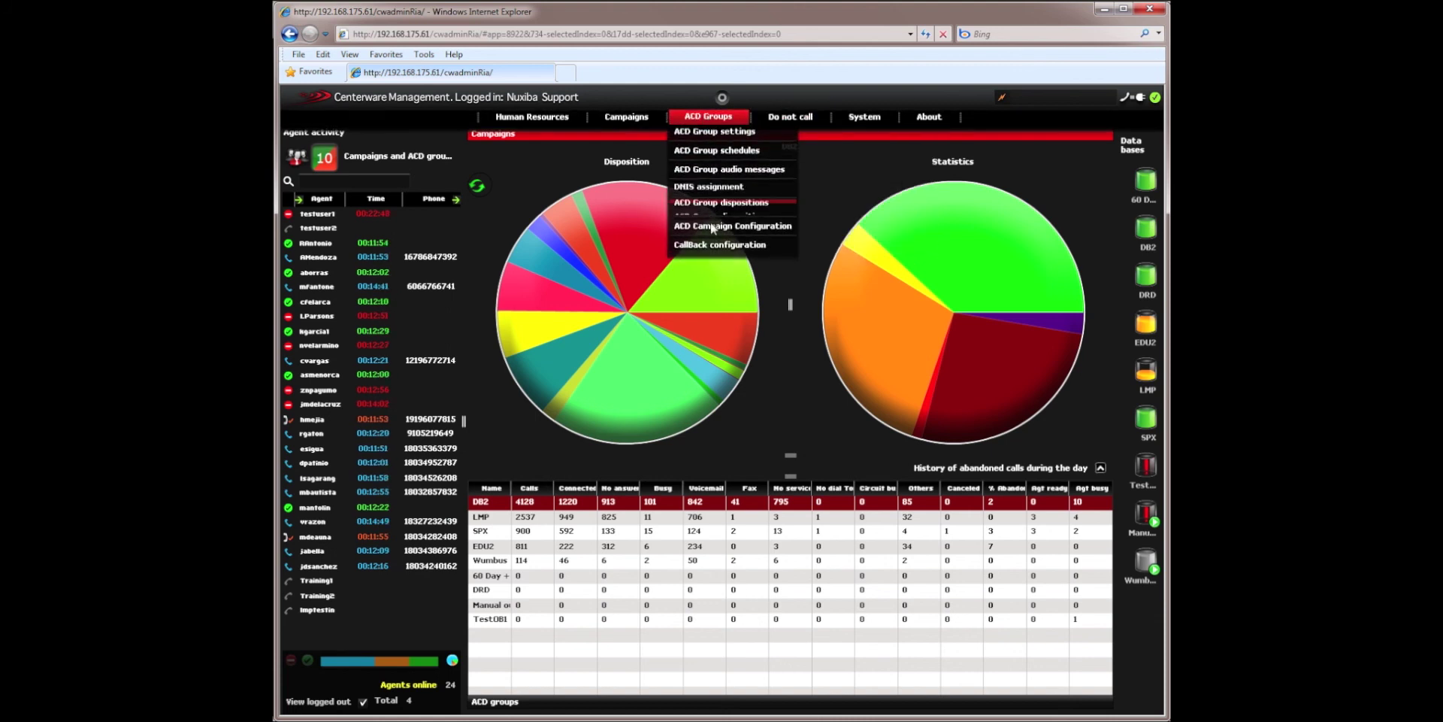